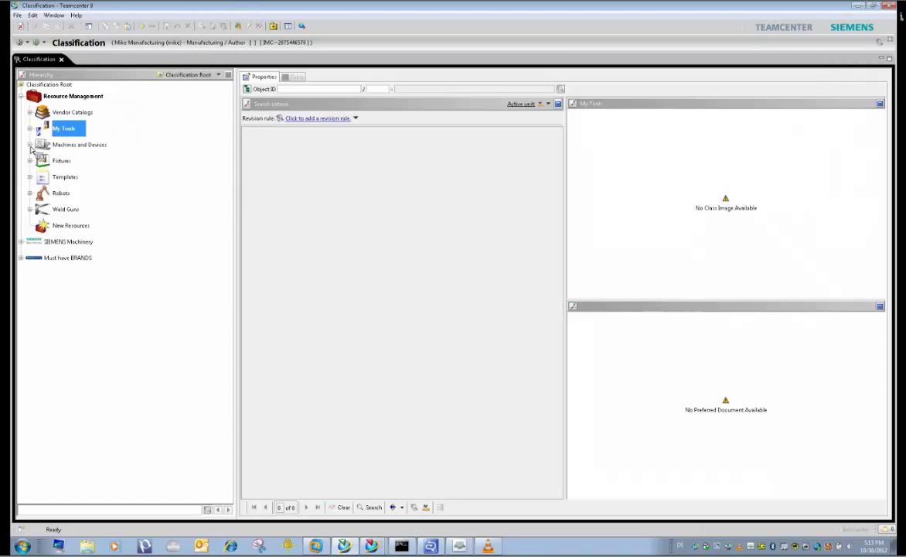
Look into the Machines and Devices and Fixtures branches of the resource hierarchy, collapsing each one again
click(29, 144)
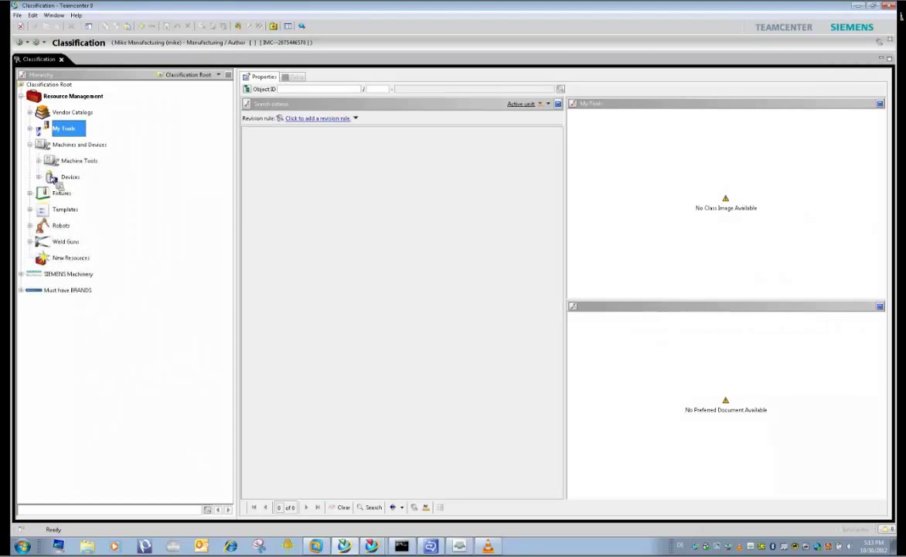
click(29, 145)
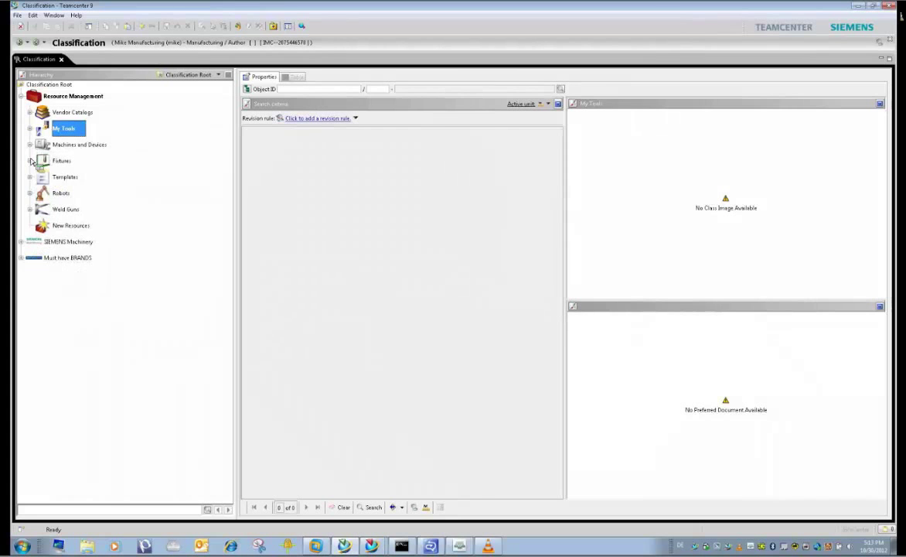
click(30, 160)
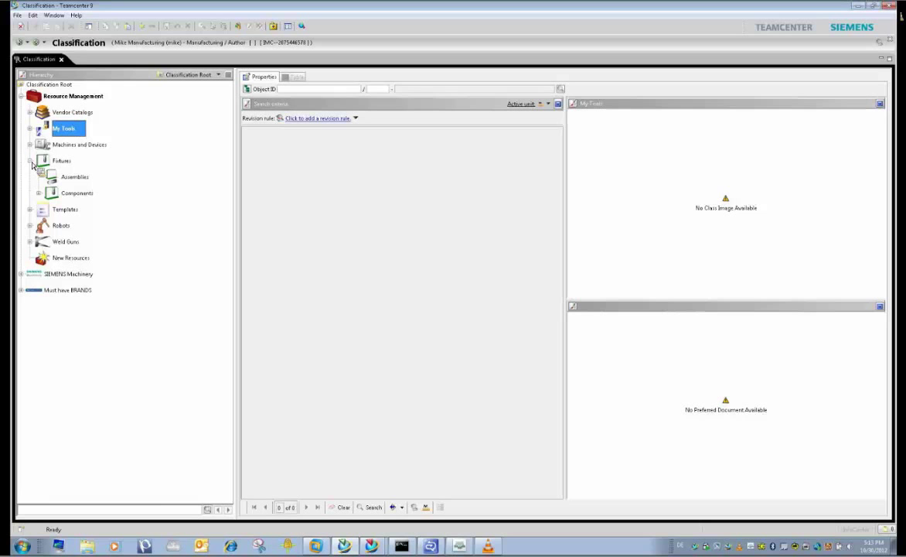
click(30, 161)
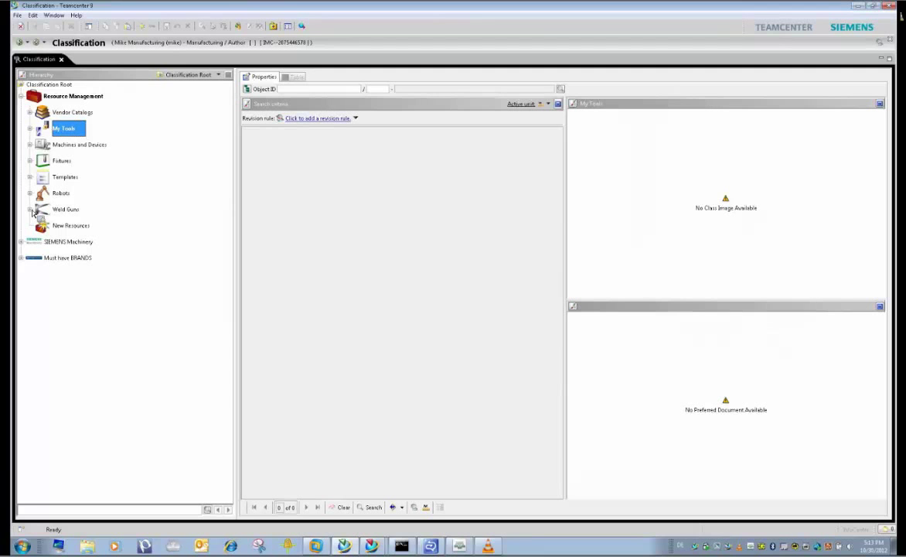
Expand the My Tools branch and its My Tool Components group in the resource hierarchy
drag(32, 212, 34, 128)
click(33, 129)
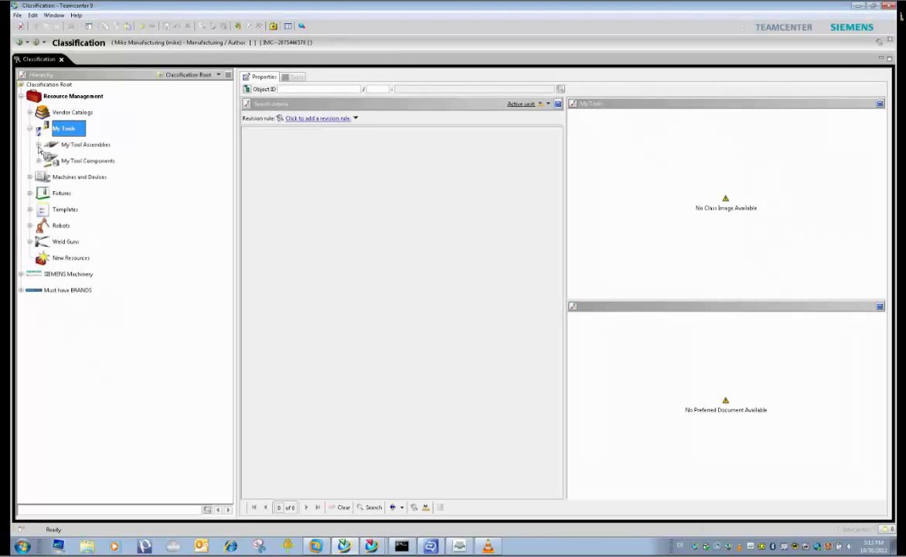
mouse_move(56, 187)
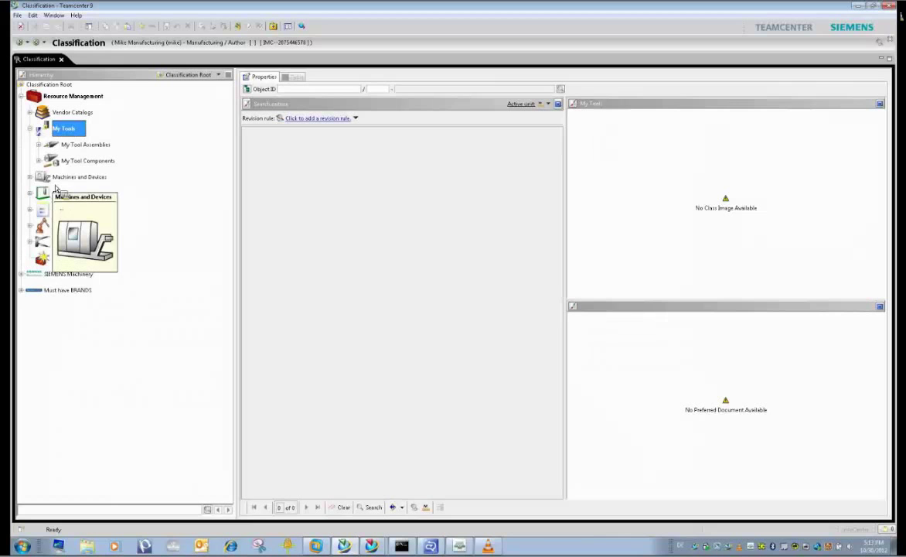
mouse_move(77, 152)
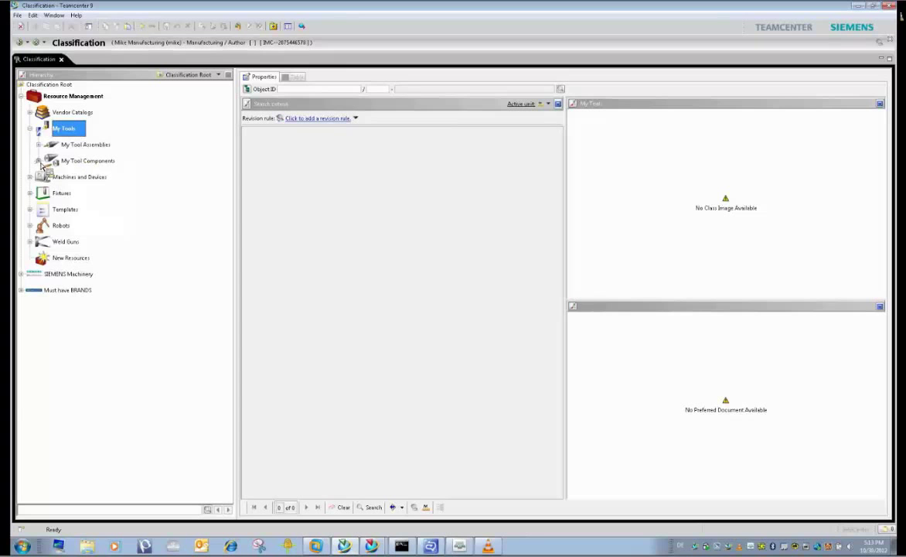
click(40, 161)
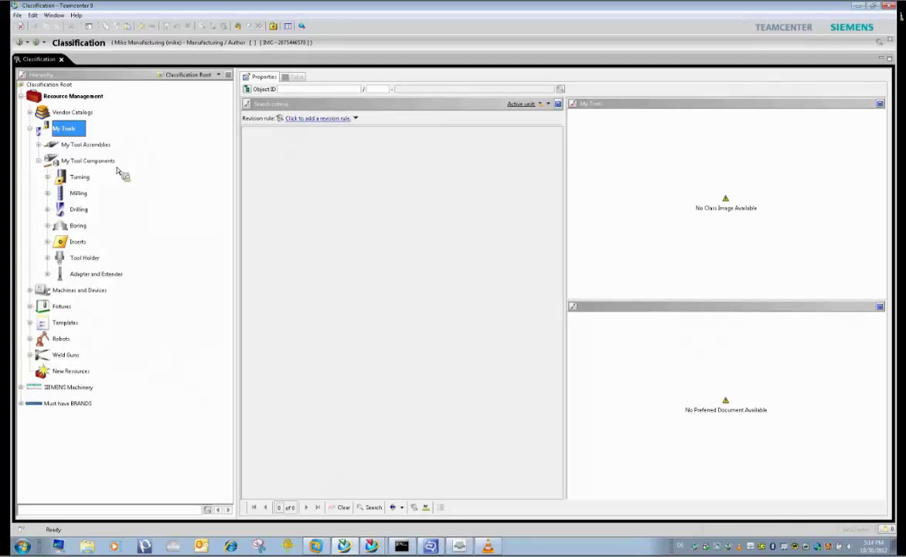
Open Milling, Solid Milling Cutter and End Mill under My Tool Components and select the parent End Mill class to view its attributes
click(47, 194)
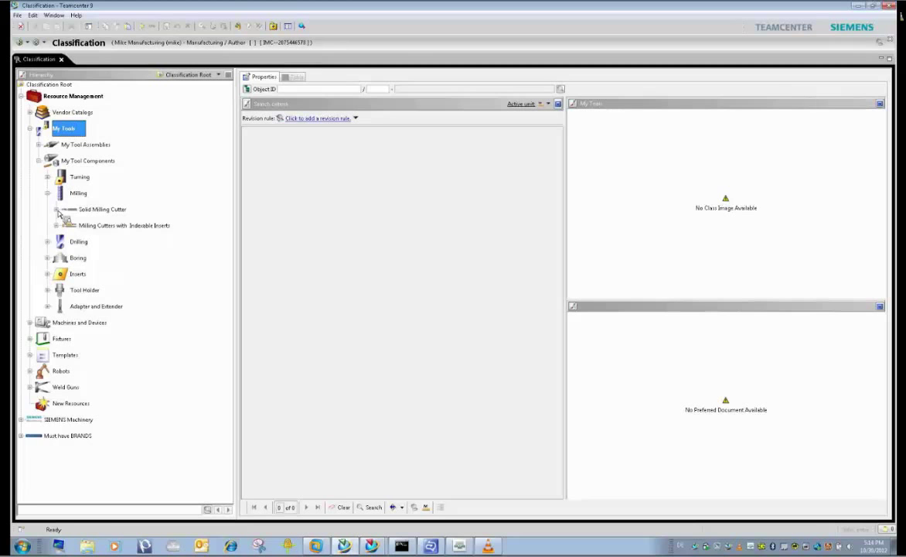
click(56, 211)
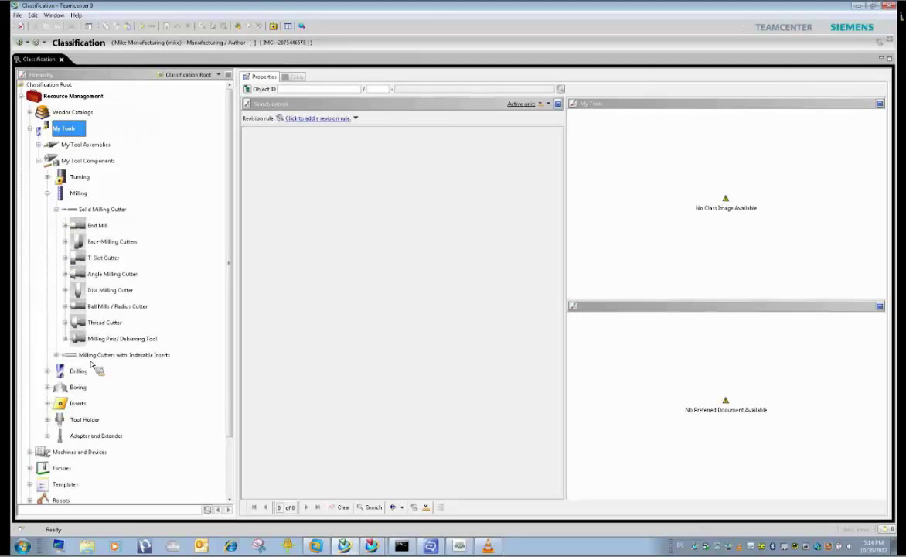
click(65, 225)
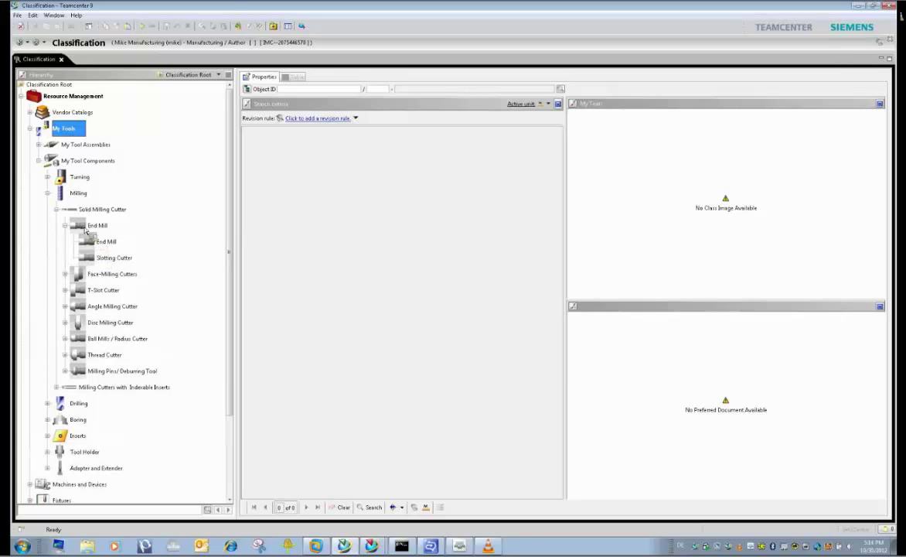
click(85, 230)
right_click(85, 229)
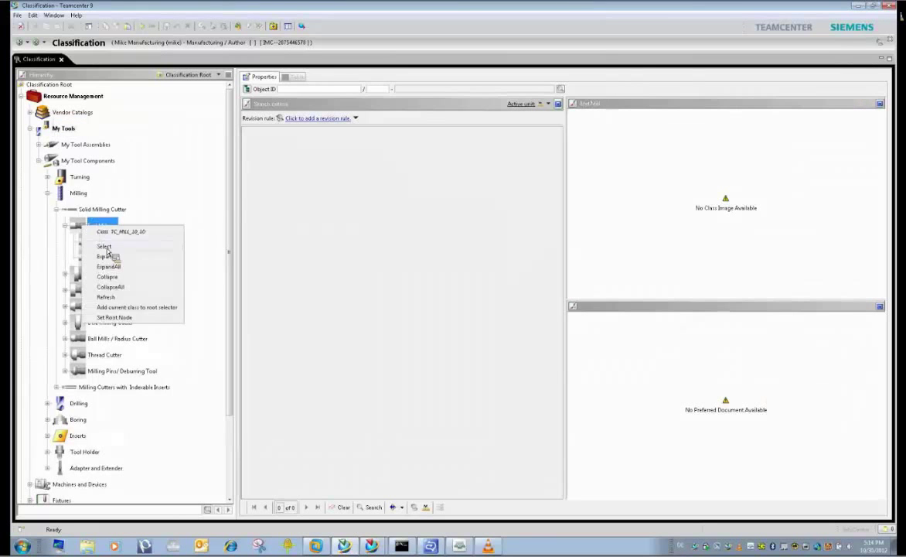
click(109, 254)
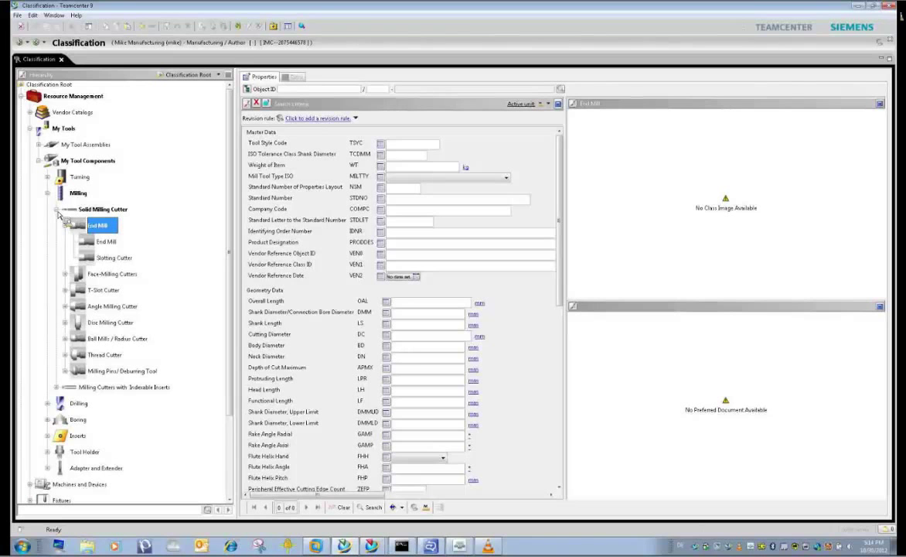
Expand Vendor Catalogs down to ISO Catalog and Cutting tool product, and select the Tool item class
click(31, 113)
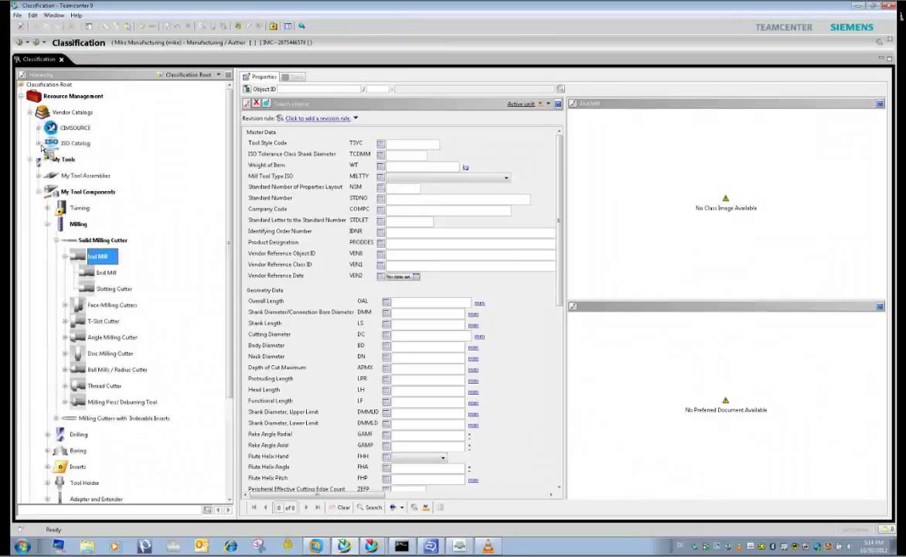
click(39, 144)
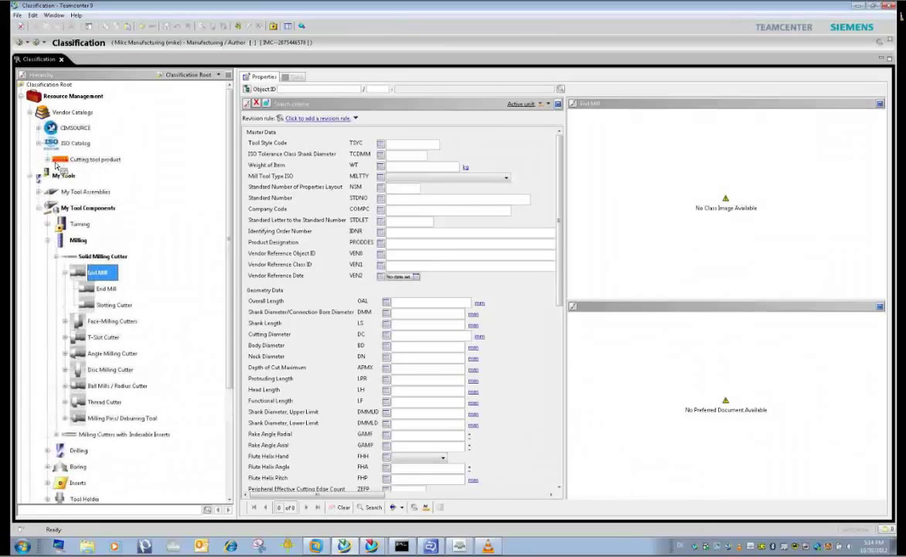
click(47, 160)
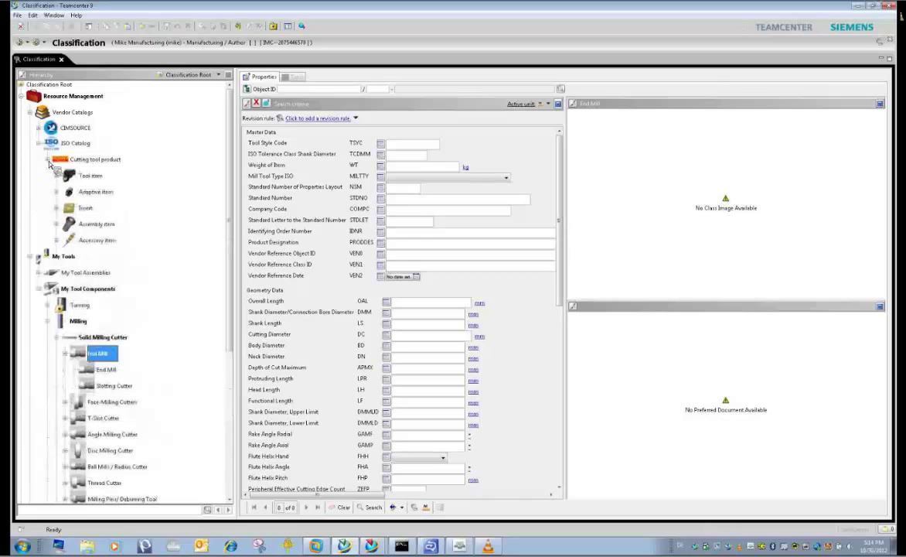
click(88, 178)
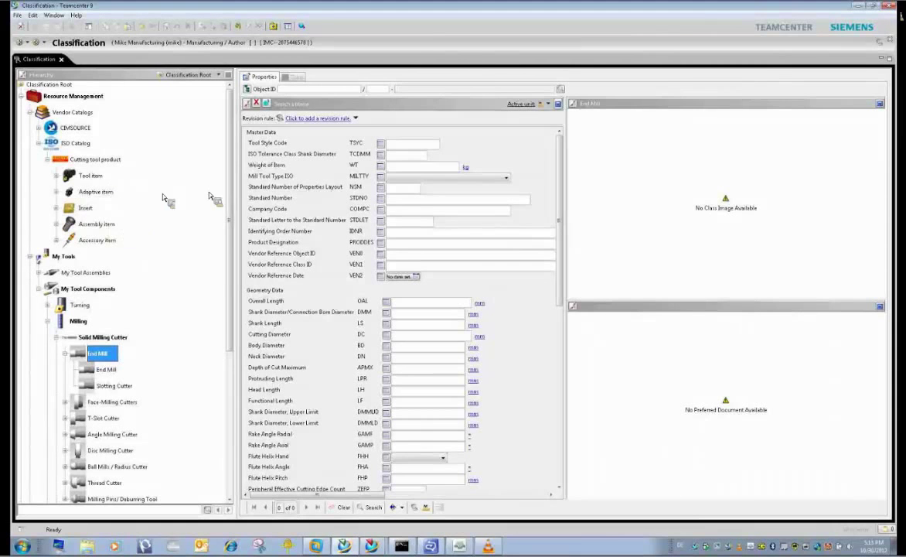
right_click(87, 179)
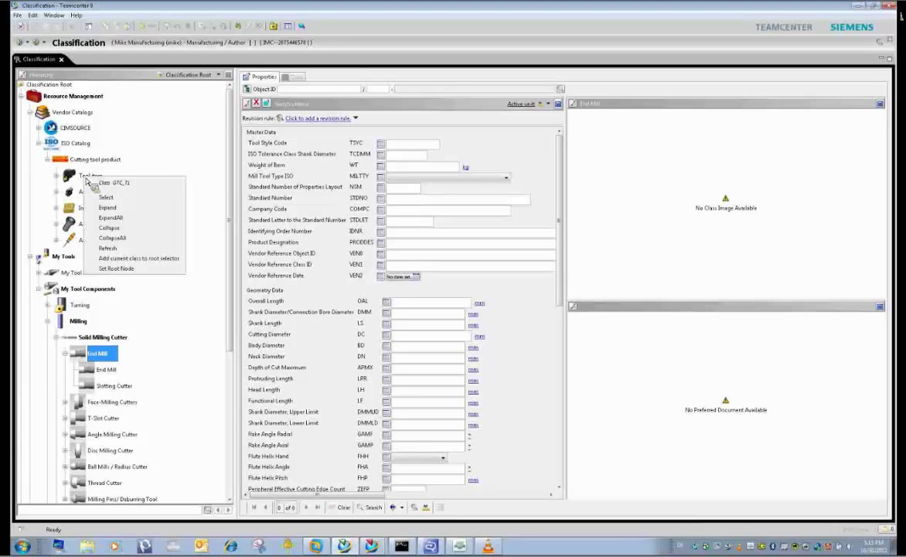
click(104, 198)
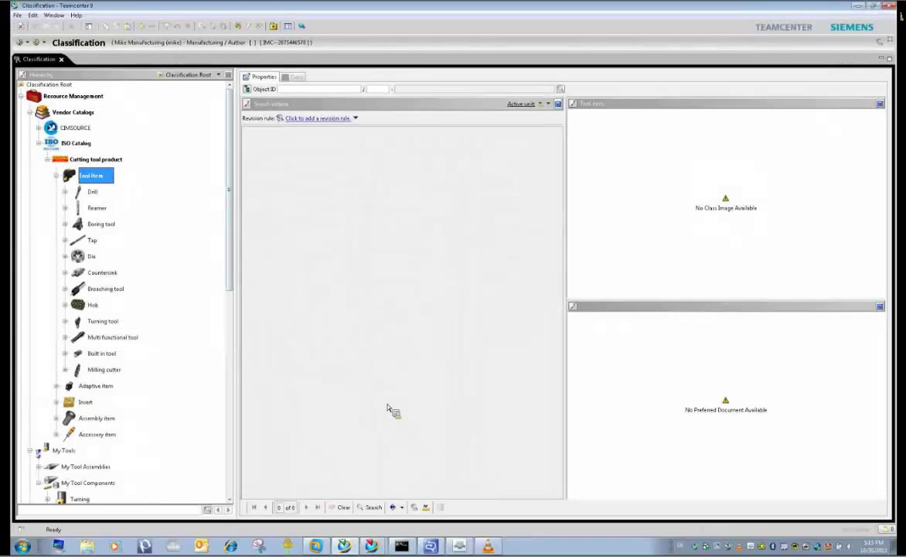
Search the Tool item class, open the cylindrical shank drill 5748915#SA from the results table, and rotate its 3D model
click(377, 506)
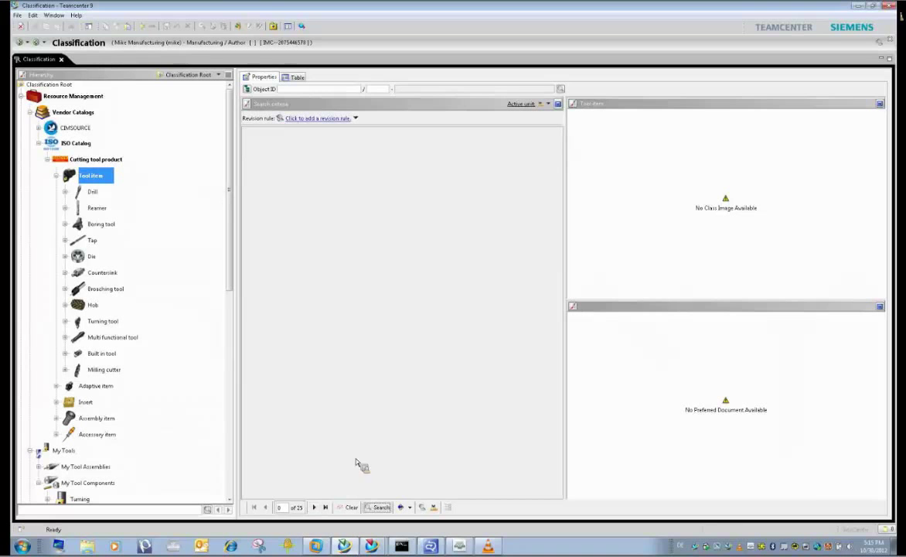
click(297, 78)
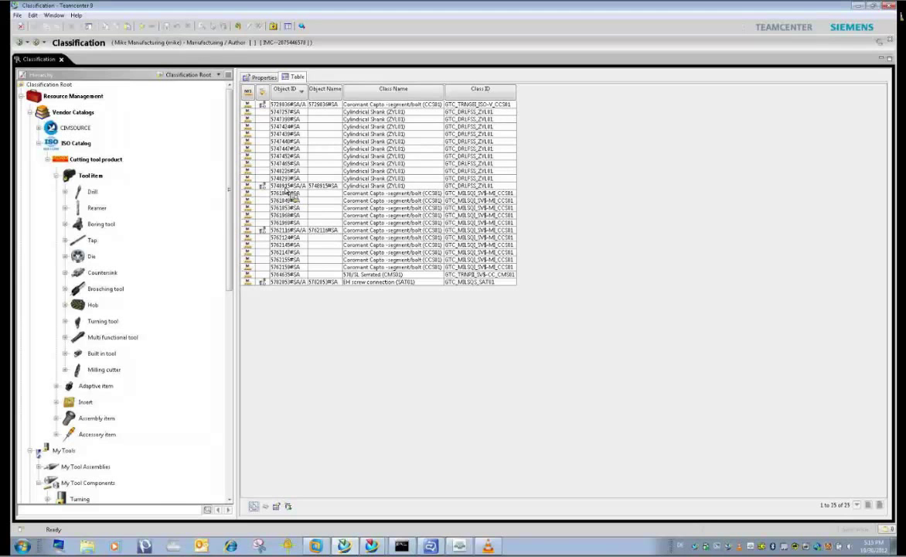
double_click(289, 187)
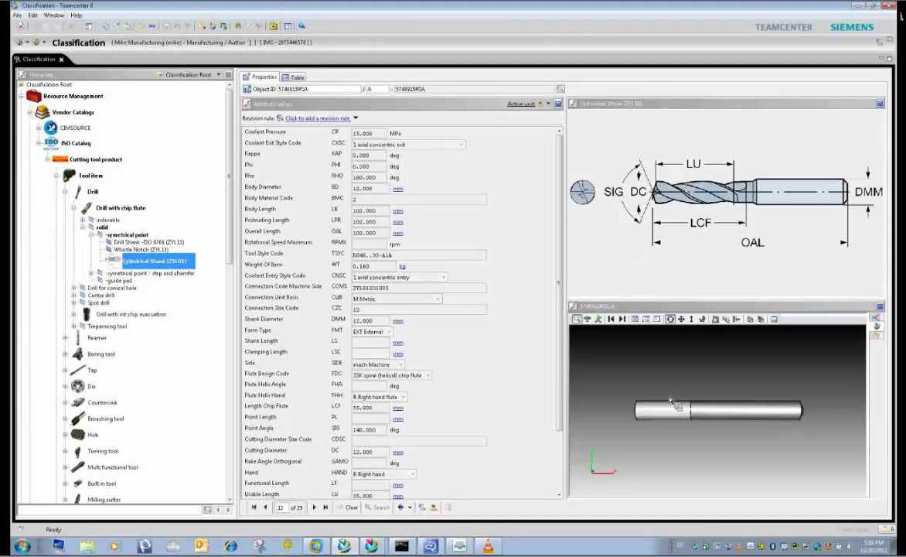
mouse_move(612, 364)
mouse_down()
mouse_move(679, 412)
mouse_move(647, 396)
mouse_up()
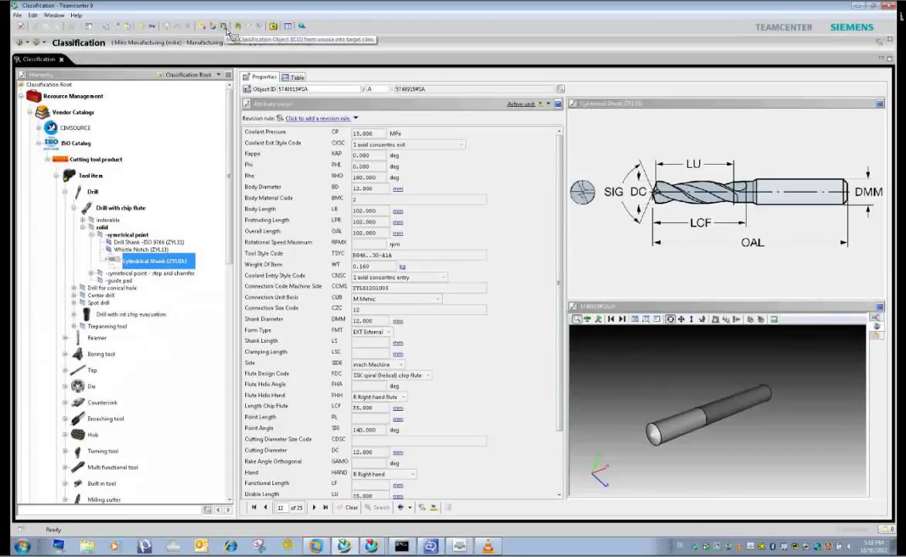
Map the vendor drill into the Fluted Drill target class as a new MENCTool item named Drill D12, with an assigned ID and copied source datasets
click(224, 27)
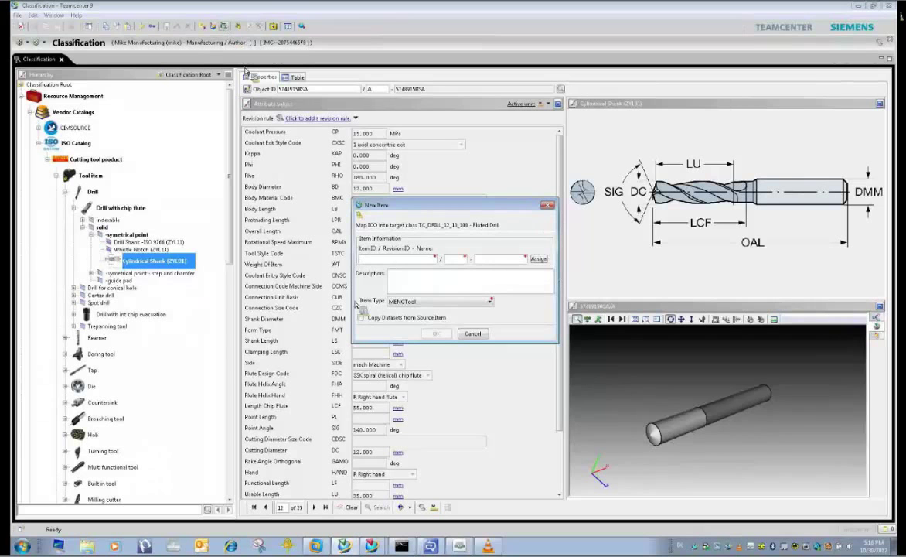
click(384, 320)
click(539, 260)
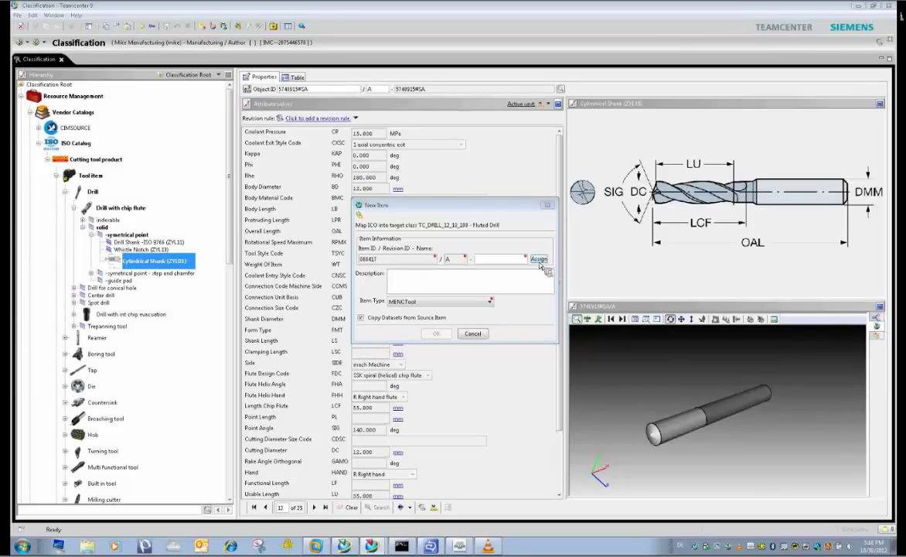
click(499, 259)
text(D)
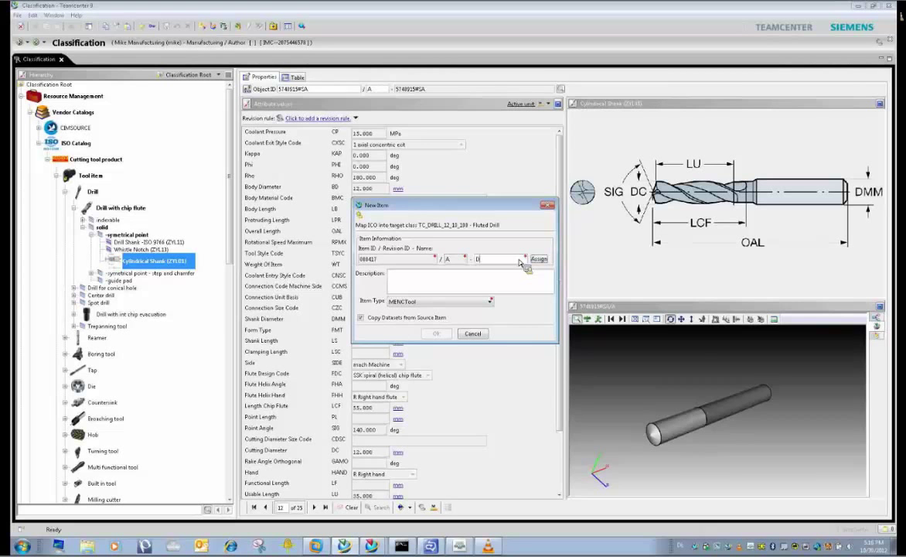
text(rill D12)
click(436, 333)
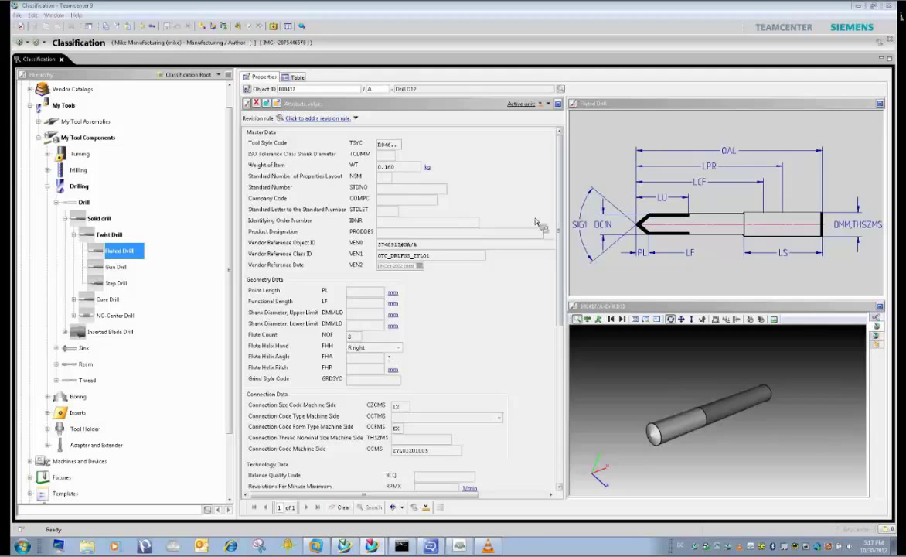
Review the attribute values of the mapped Drill D12 and its location in the My Tools hierarchy
click(564, 215)
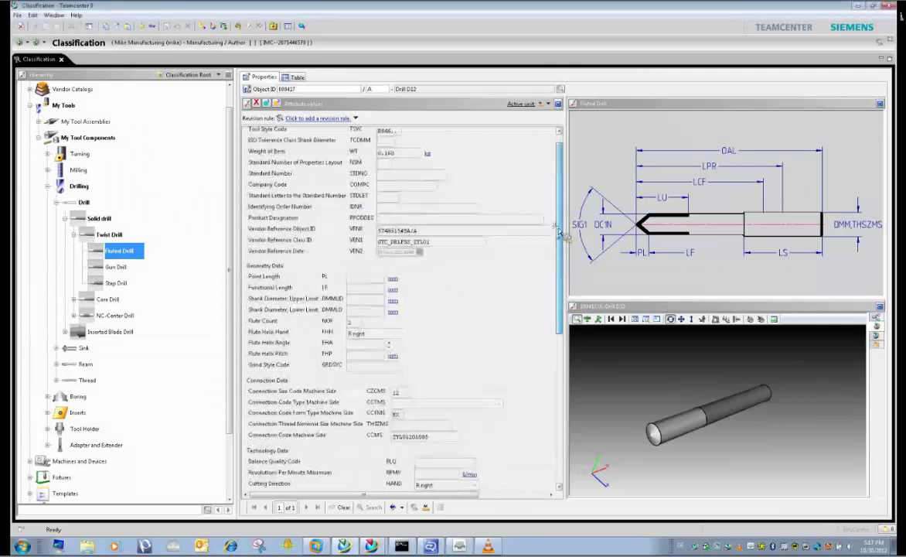
drag(517, 191, 381, 184)
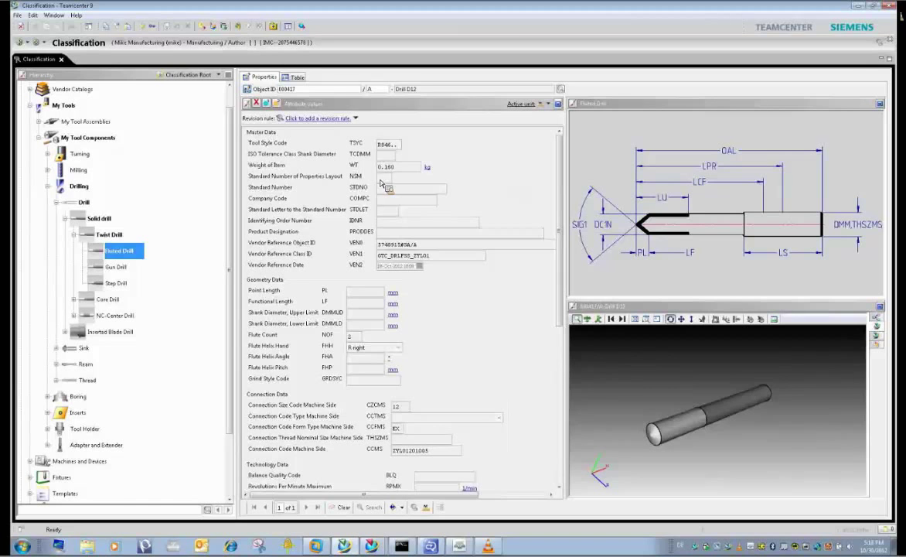
drag(381, 183, 232, 203)
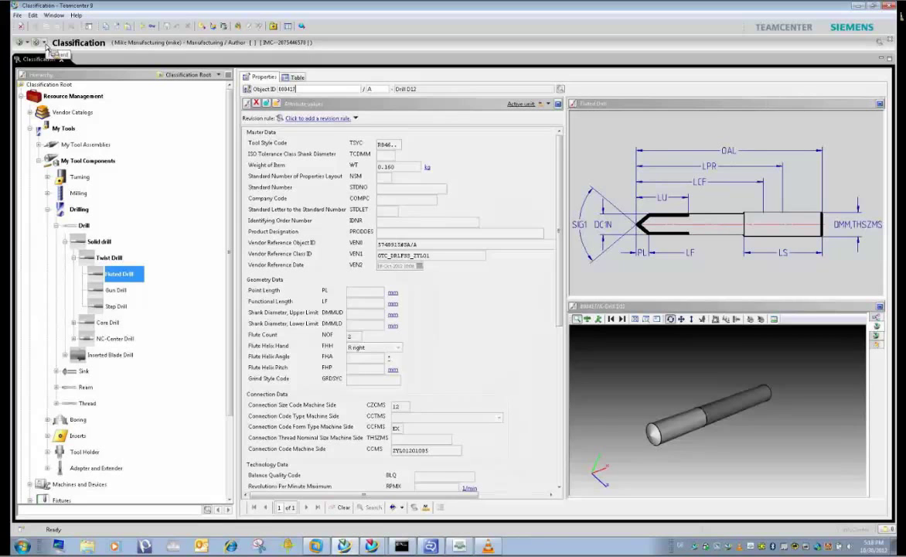
Switch to Resource Manager and create a new MENCTool resource named Drill Assy D12 with an assigned item ID and revision
click(45, 43)
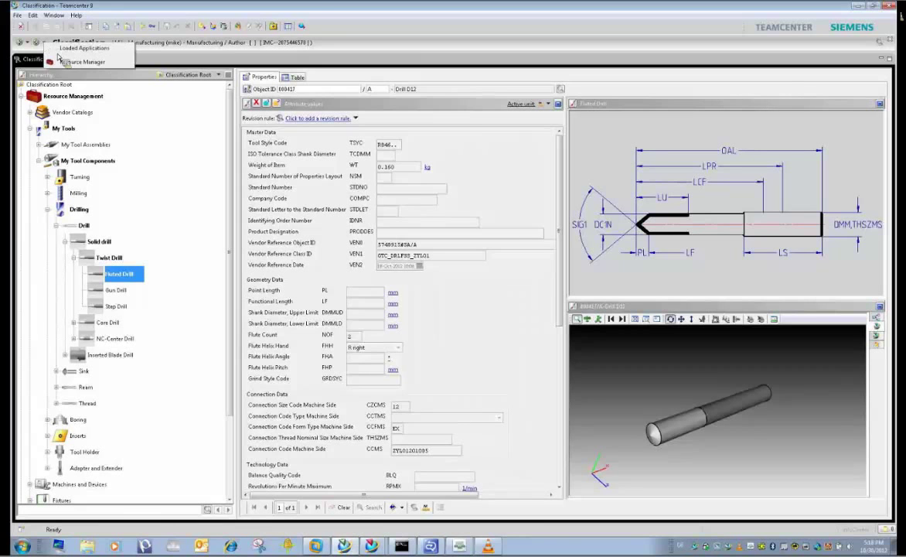
click(65, 62)
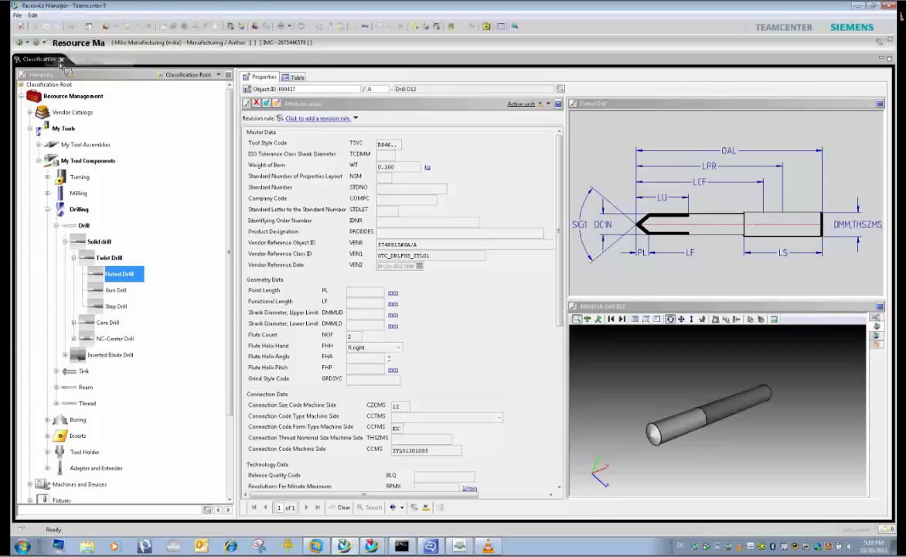
click(109, 27)
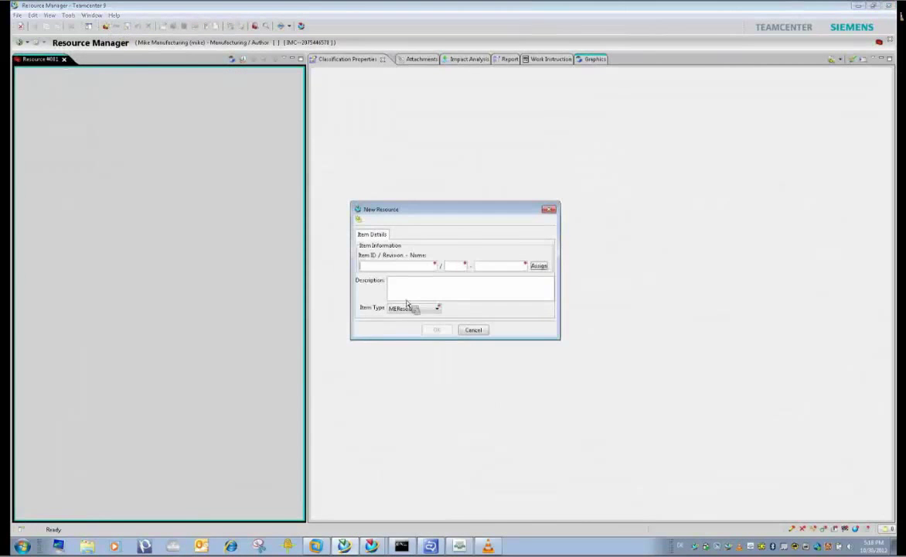
click(426, 309)
scroll(437, 351, down, 3)
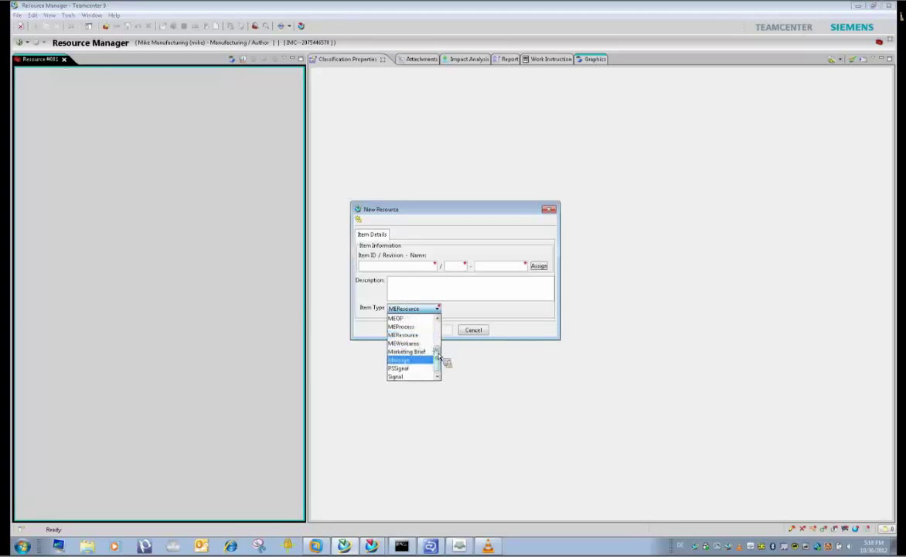
click(410, 318)
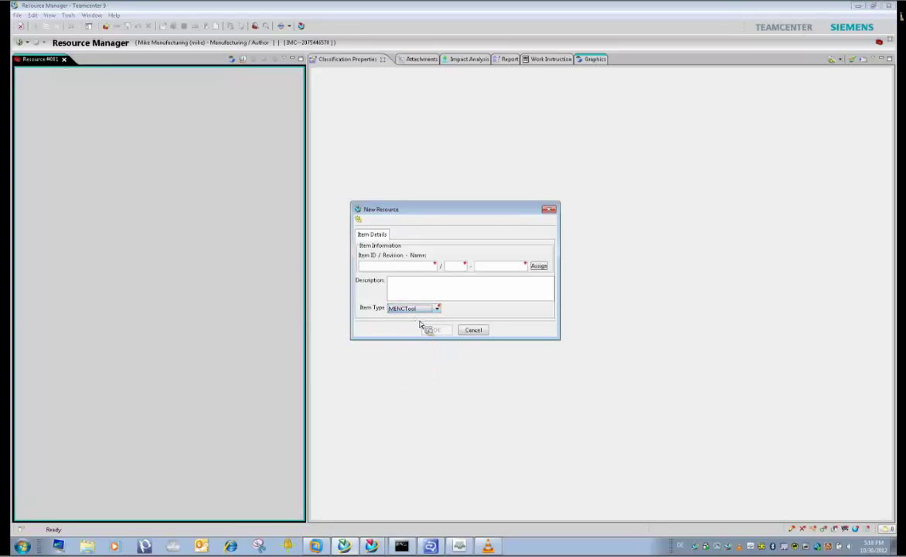
drag(477, 207, 440, 198)
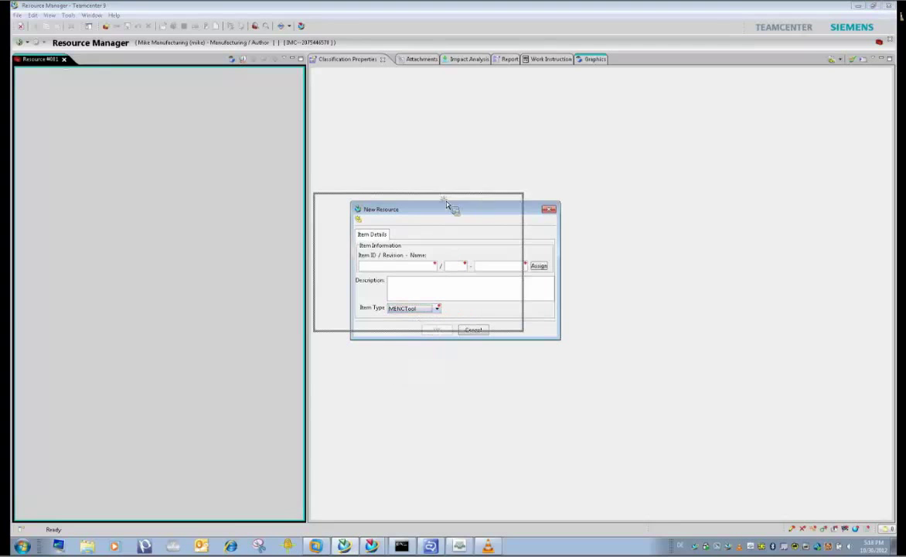
click(502, 257)
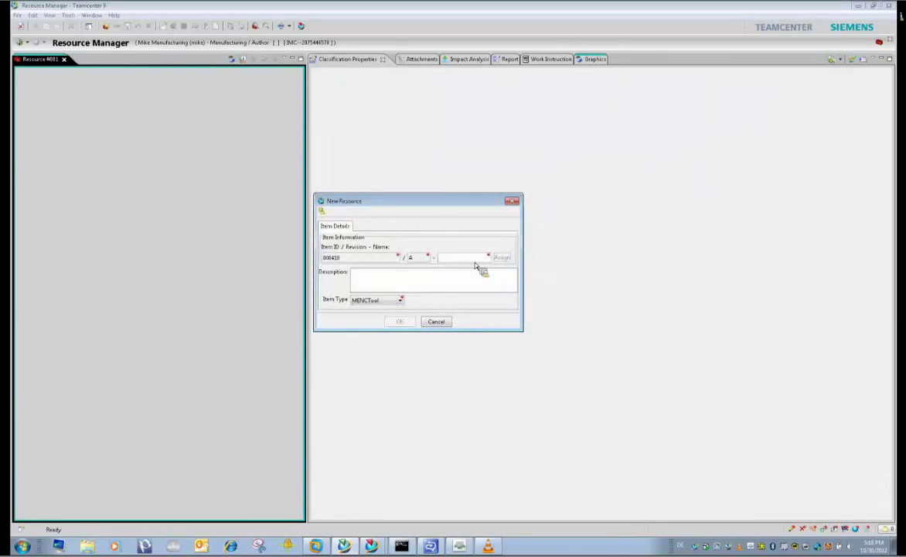
text(Drill Assy D12)
click(406, 323)
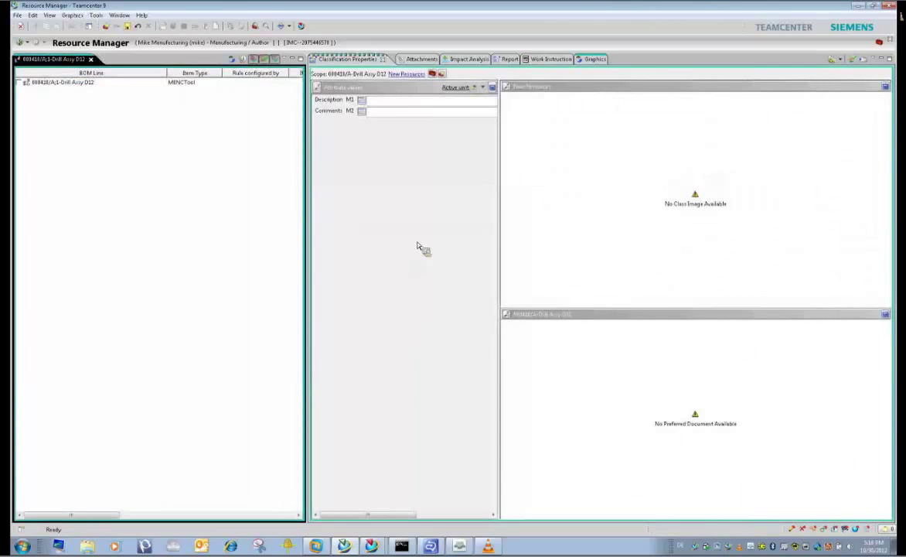
Reclassify Drill Assy D12 into the Twist Drills class under Drilling in the Drilling Assemblies hierarchy
click(401, 74)
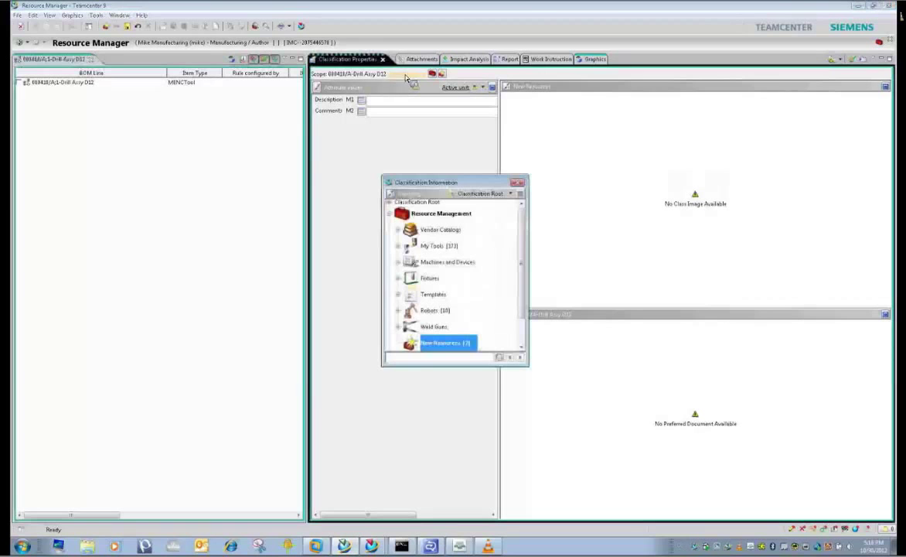
click(504, 194)
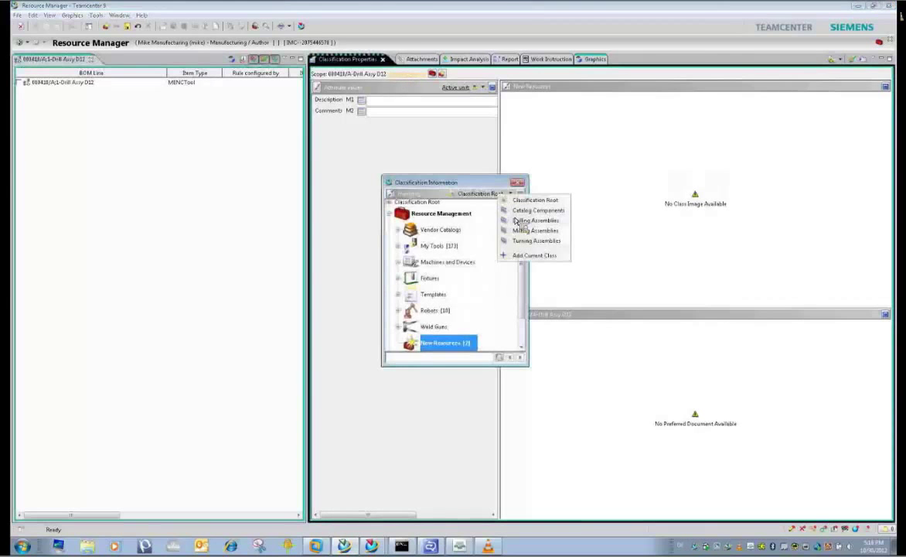
click(517, 220)
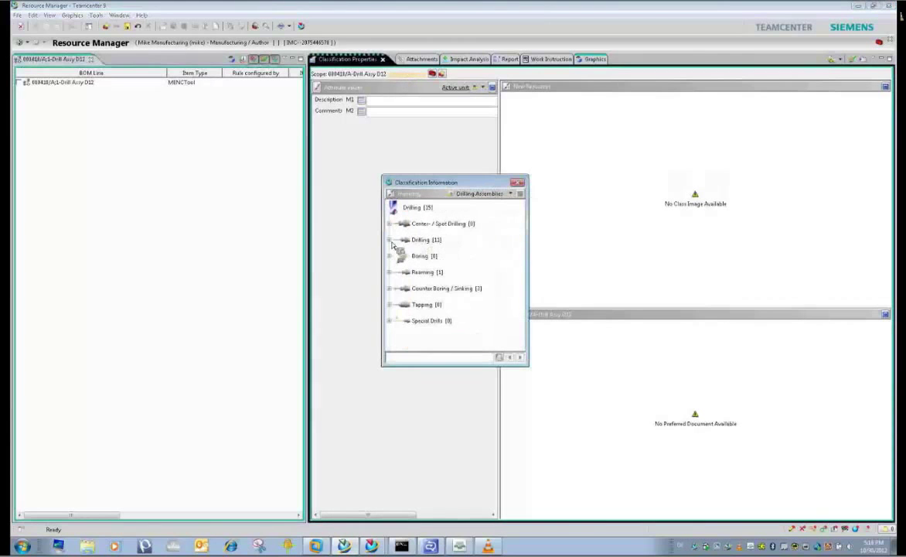
double_click(420, 241)
double_click(429, 257)
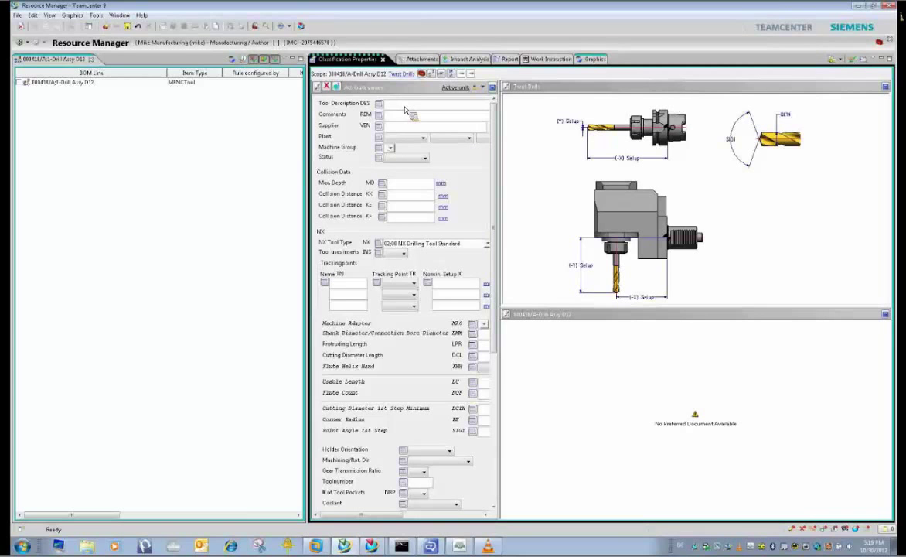
Enter Drill D12 as the Tool Description of the drill assembly and save the classification attributes
text(Des)
text(ll)
text( D12)
click(131, 28)
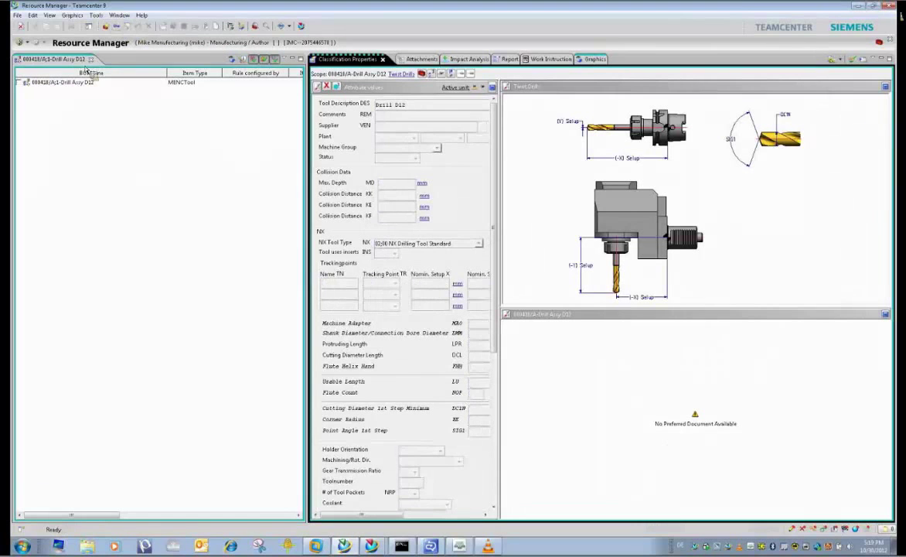
Add the classified Fluted Drill component with object ID *417 to Drill Assy D12, and display the drill model in 3D
click(58, 82)
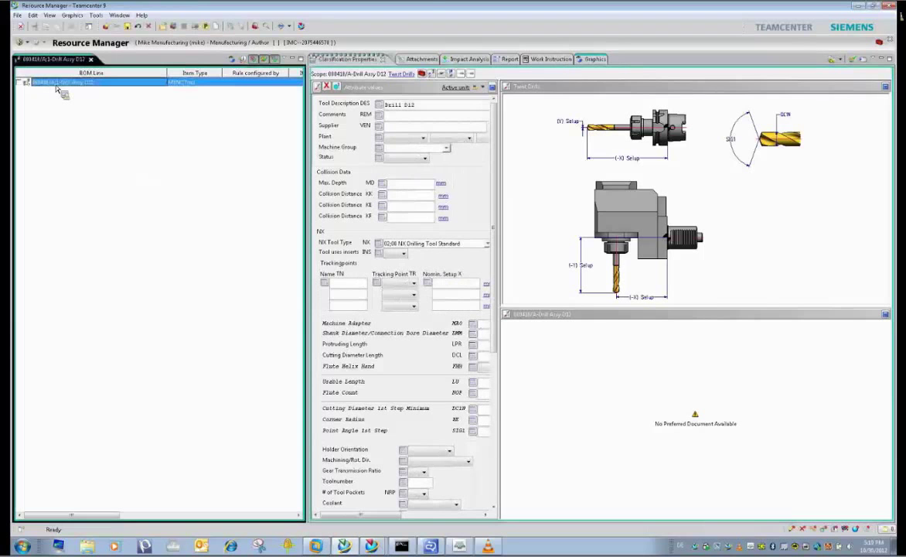
right_click(57, 89)
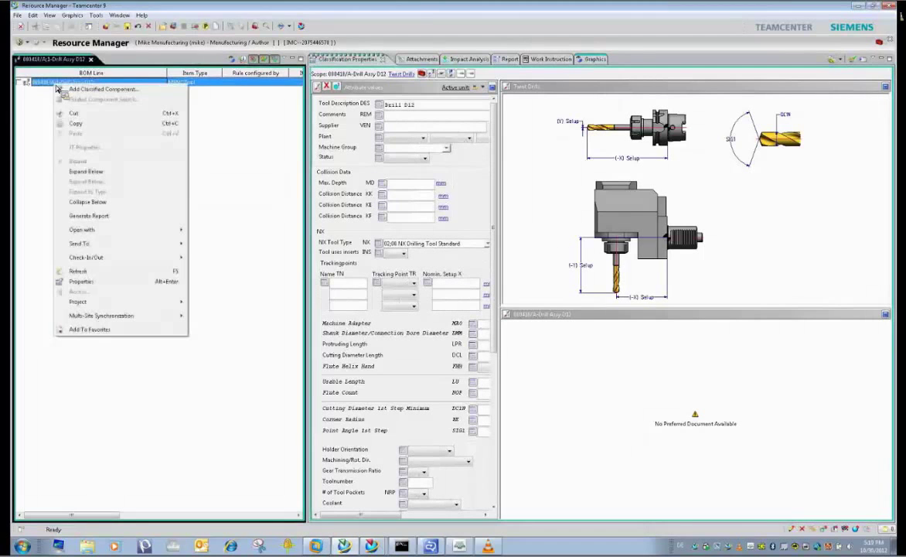
click(80, 92)
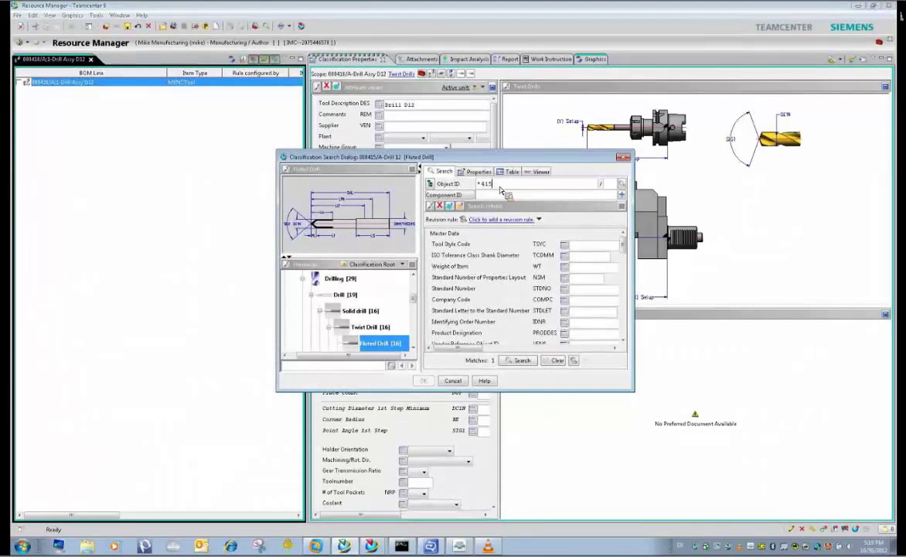
key(BackSpace)
text(7)
scroll(384, 280, down, 1)
click(483, 175)
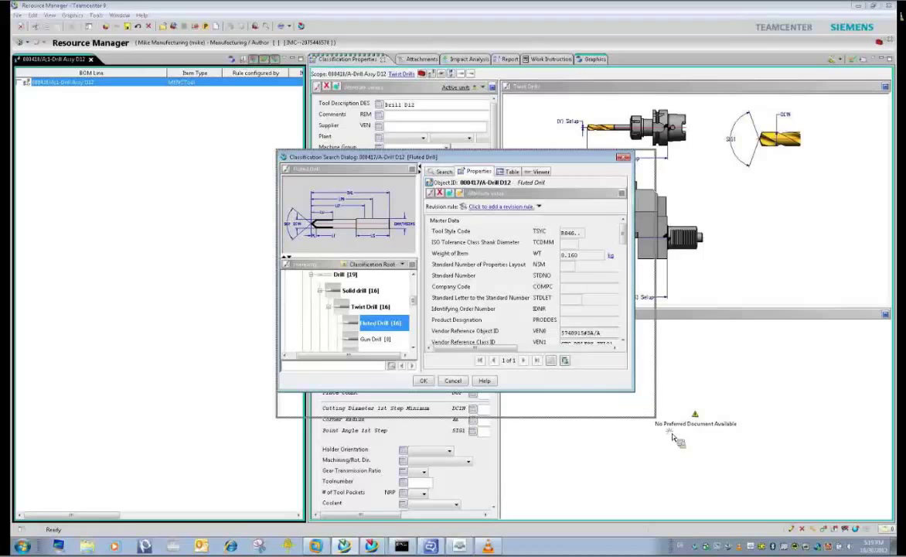
drag(623, 385, 695, 475)
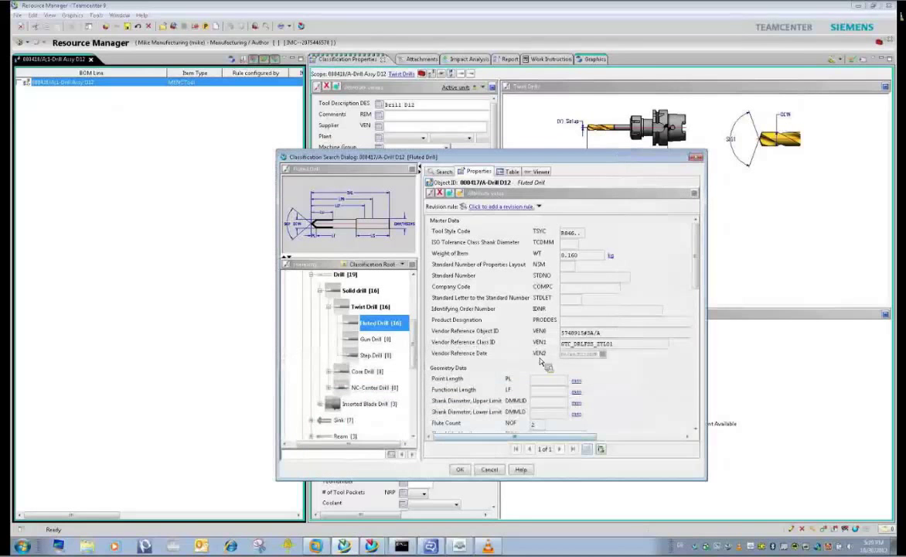
click(460, 470)
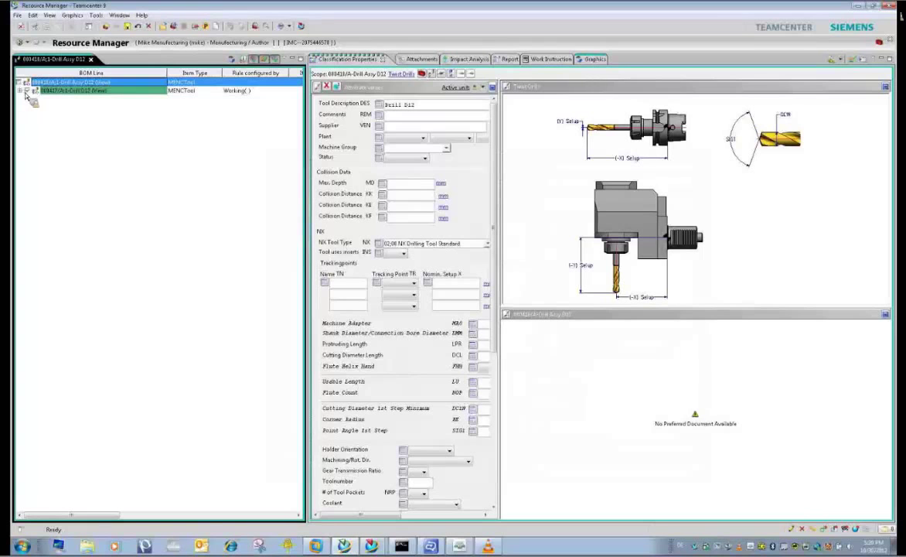
click(232, 61)
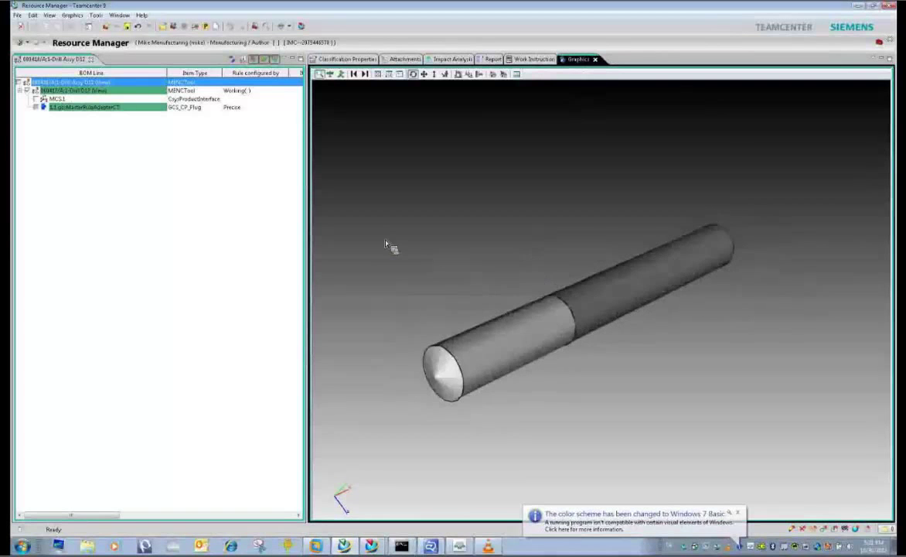
click(62, 109)
right_click(63, 109)
key(Escape)
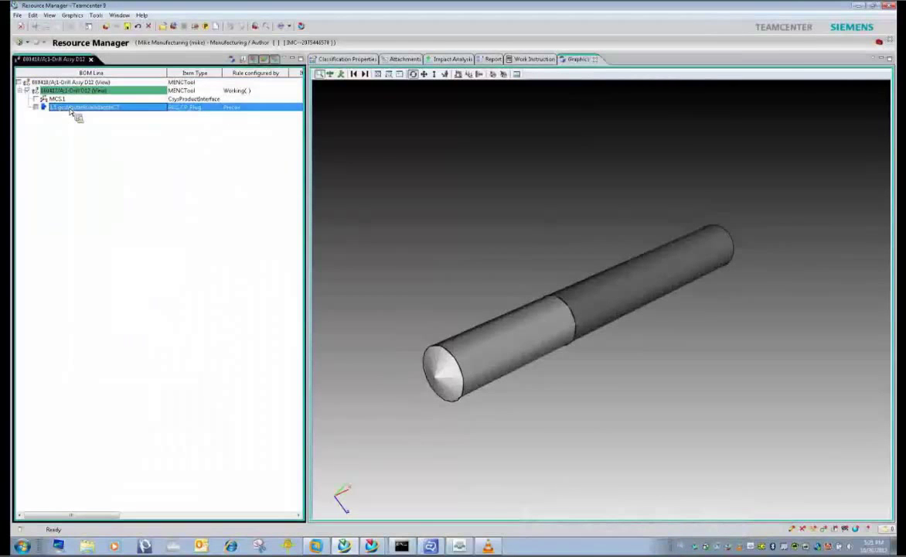
mouse_move(70, 113)
mouse_down()
mouse_move(105, 90)
mouse_move(75, 110)
mouse_up()
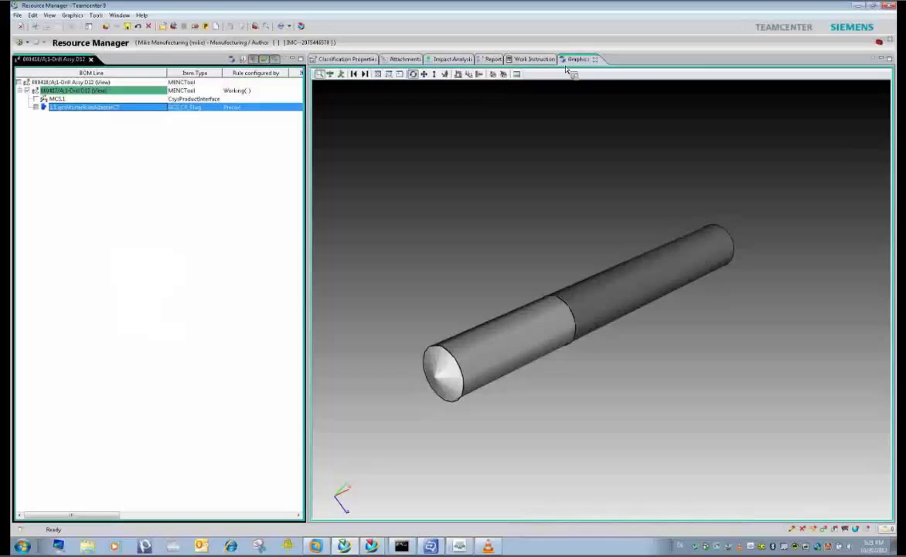
right_click(65, 114)
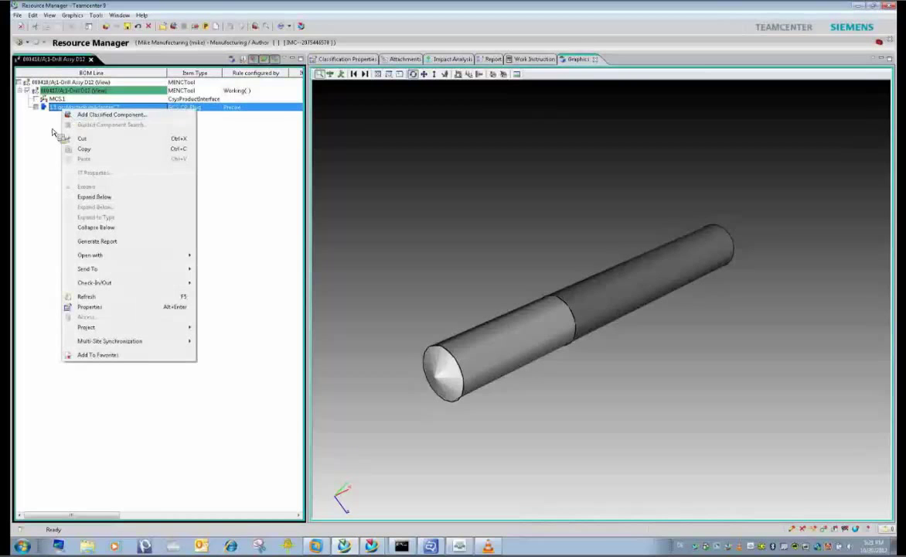
click(53, 134)
Show the MCS.1 coordinate system of Drill D12 in the 3D model and highlight it to inspect its position on the drill
drag(51, 136, 67, 101)
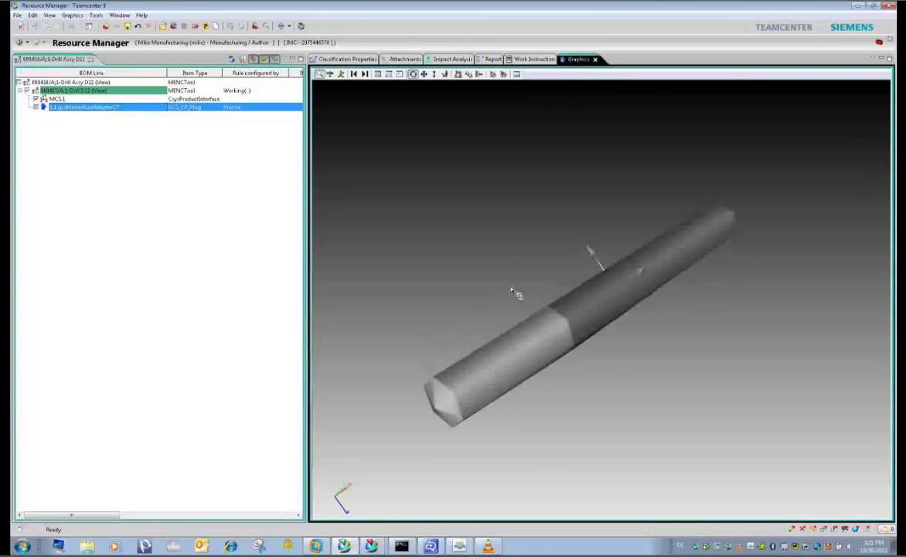
drag(512, 291, 499, 268)
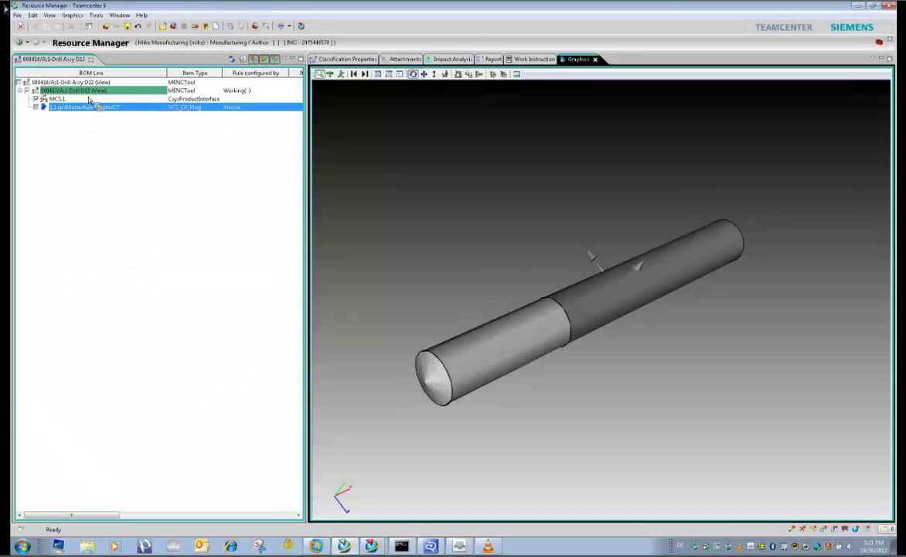
mouse_move(89, 101)
mouse_down()
mouse_move(424, 315)
mouse_move(593, 259)
mouse_up()
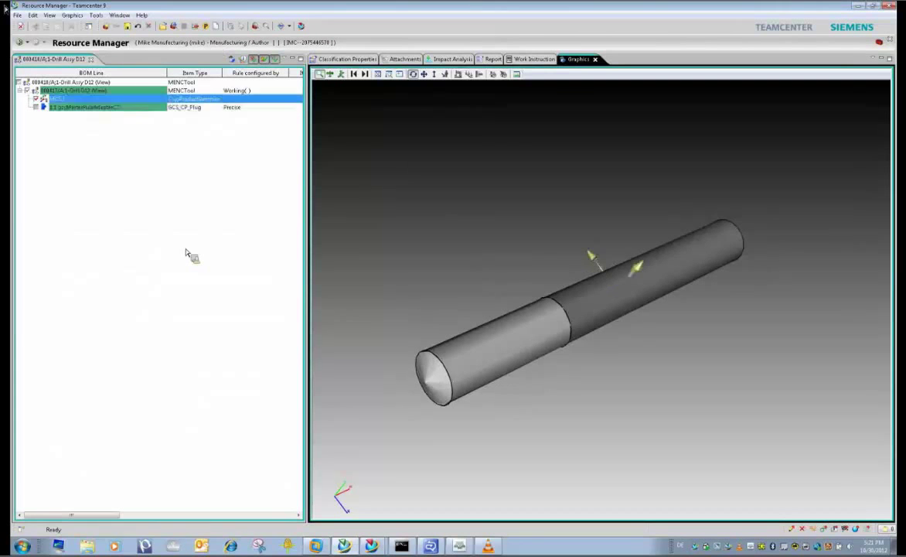
Run a Guided Component Search from the drill's plug connection point and add the matching Capto D12 adapter to the assembly
right_click(78, 109)
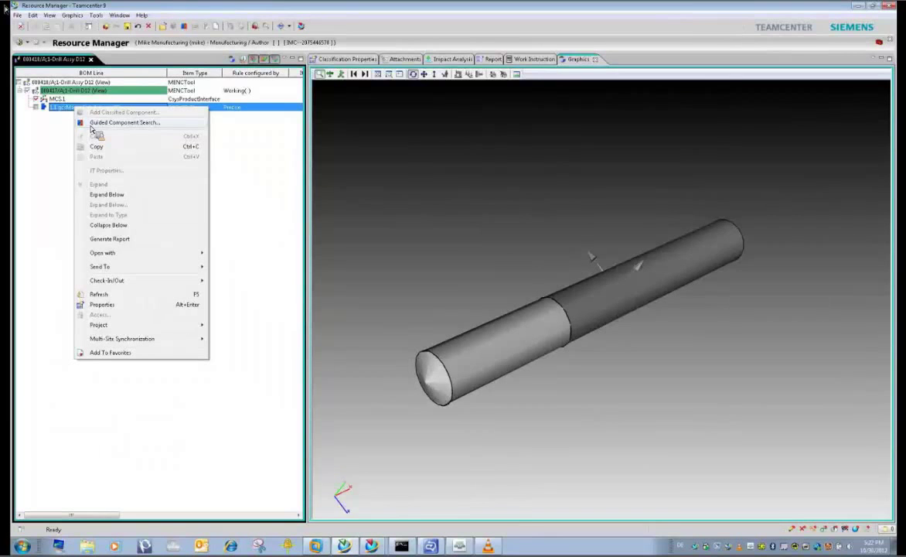
click(91, 125)
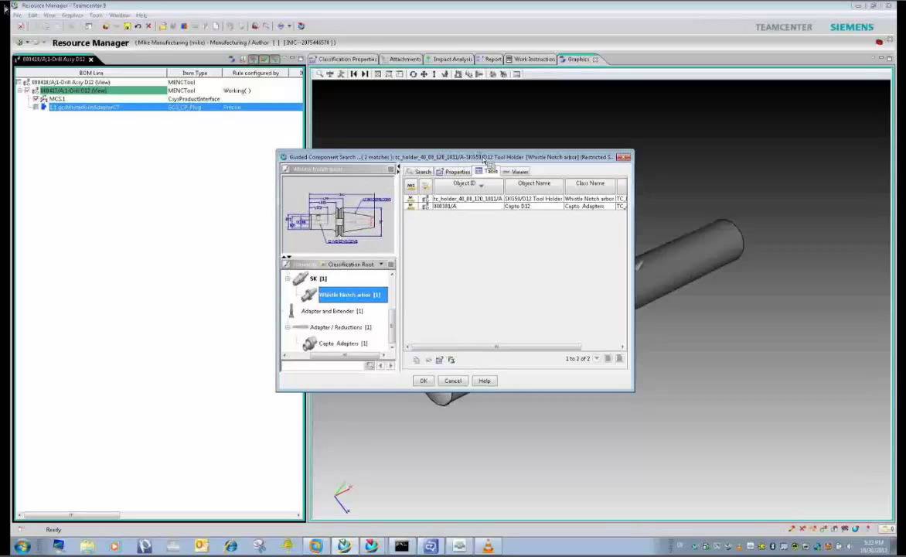
drag(484, 160, 484, 158)
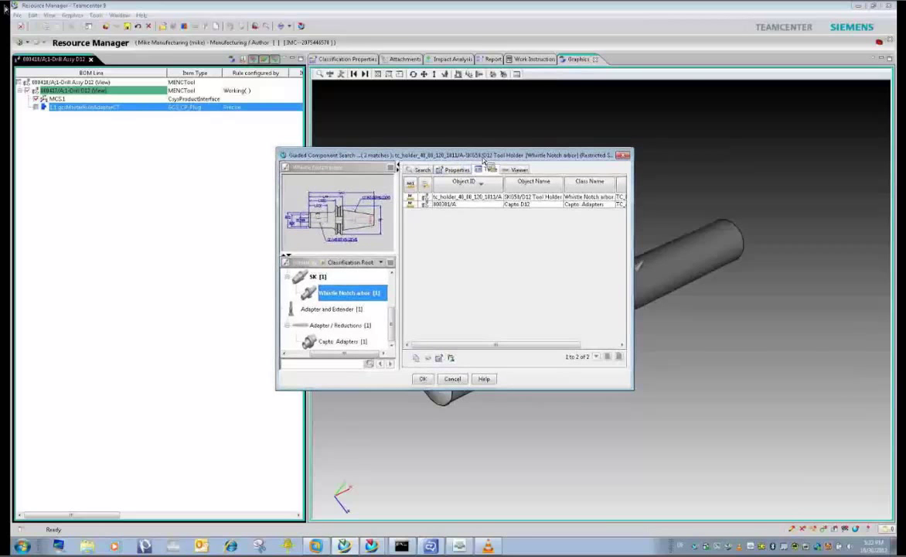
click(468, 205)
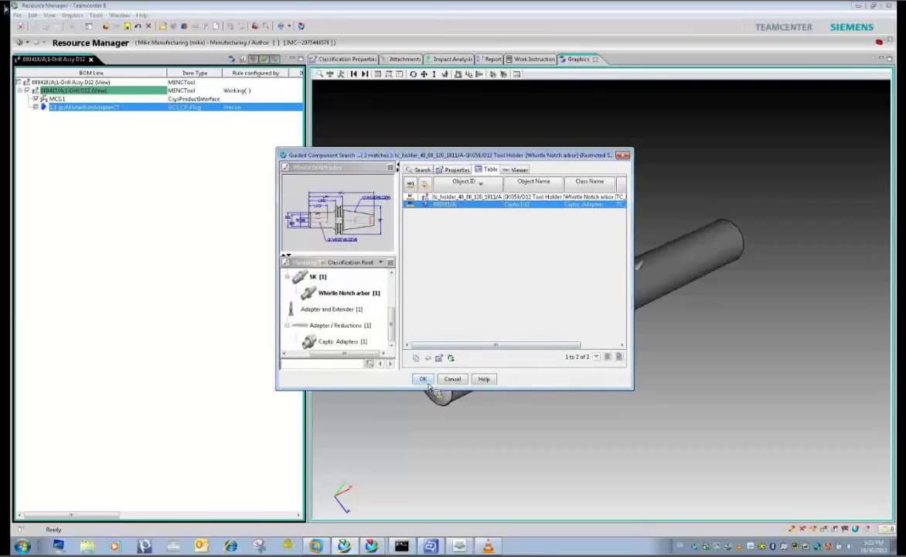
drag(452, 204, 454, 213)
double_click(454, 211)
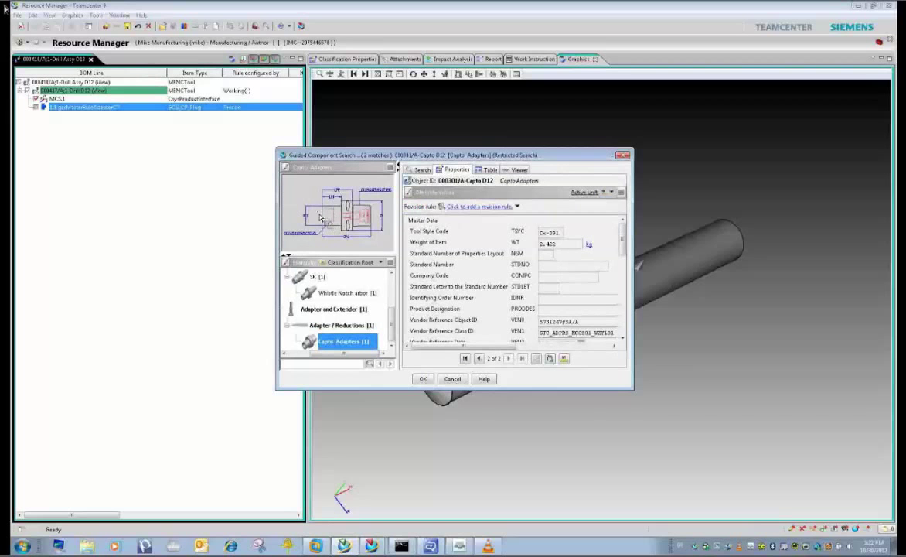
click(424, 379)
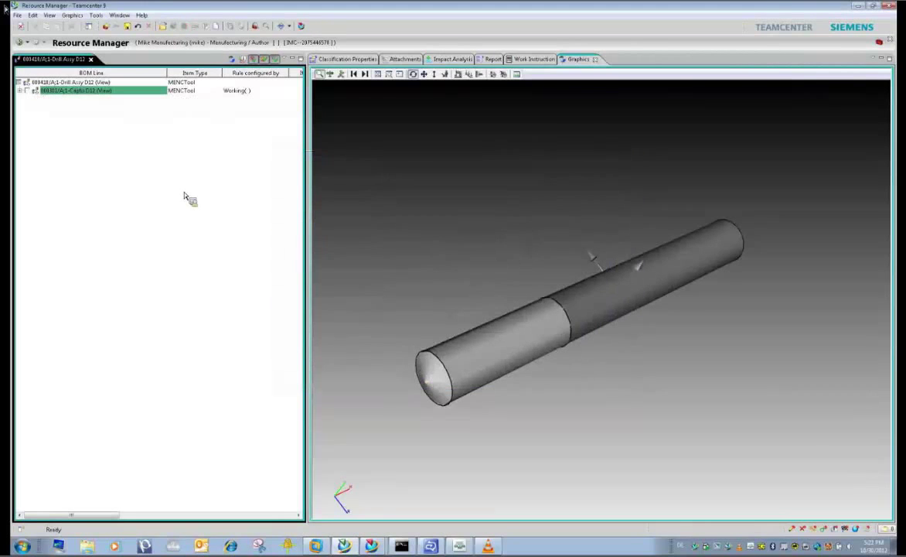
Expand the Capto D12 adapter and its Drill D12 child in the structure, and inspect the complete assembly in 3D
drag(180, 196, 23, 96)
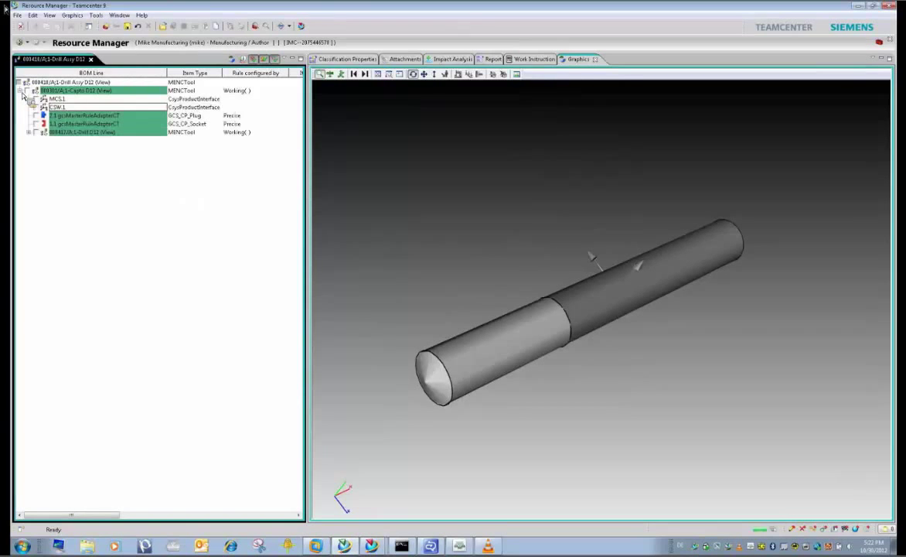
click(29, 133)
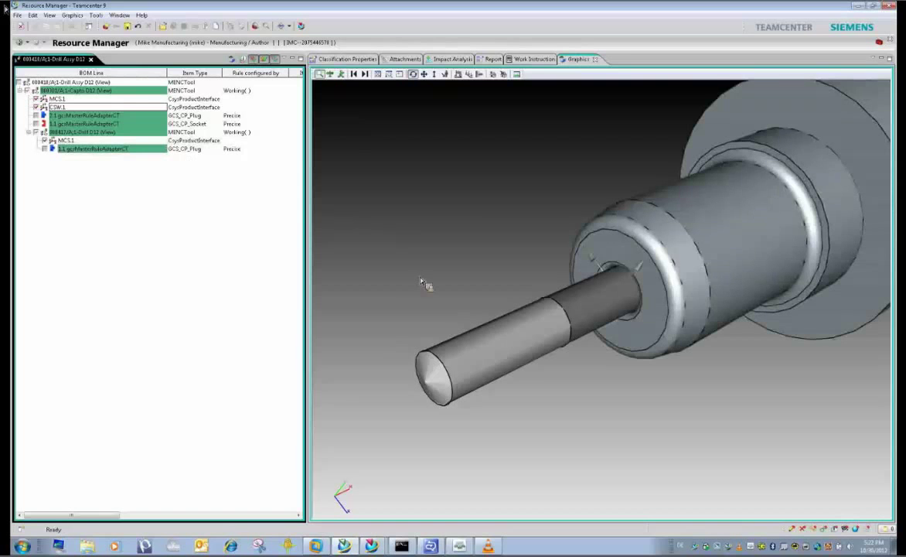
scroll(472, 214, down, 3)
drag(483, 215, 459, 255)
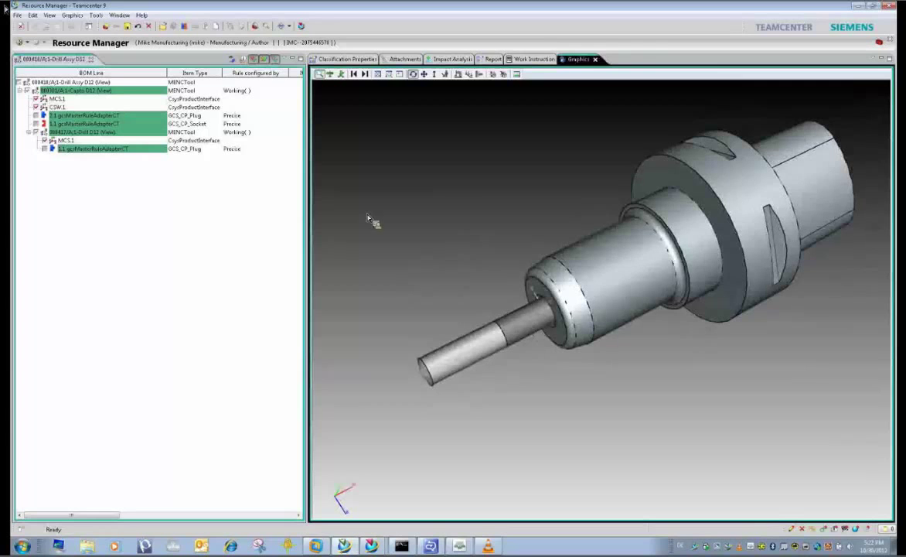
Mark the Drill D12 component as the propagation start component in the Drill Assy D12 structure
click(84, 135)
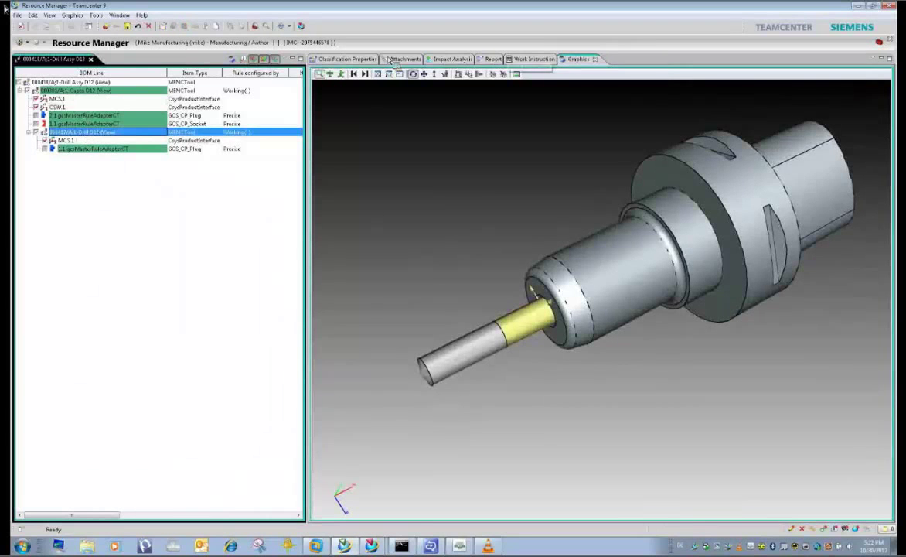
click(408, 85)
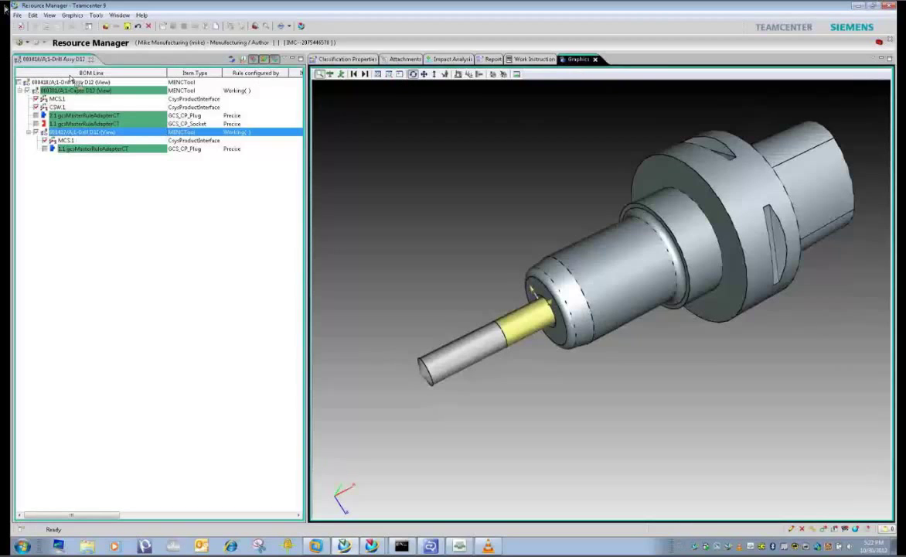
click(101, 81)
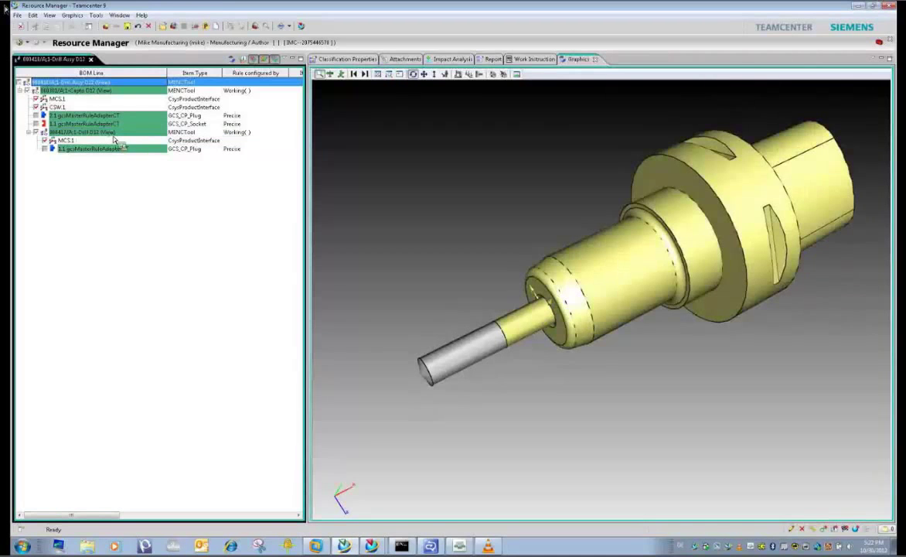
click(109, 132)
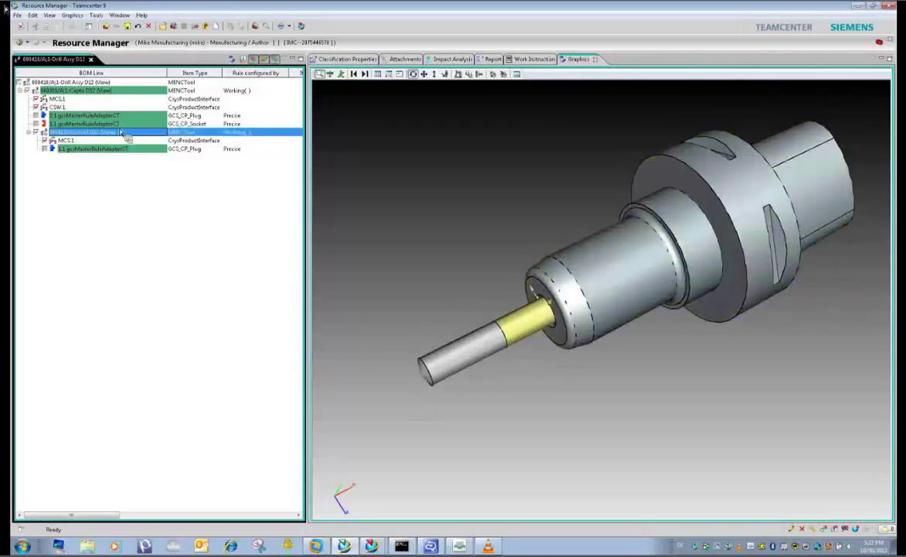
click(206, 27)
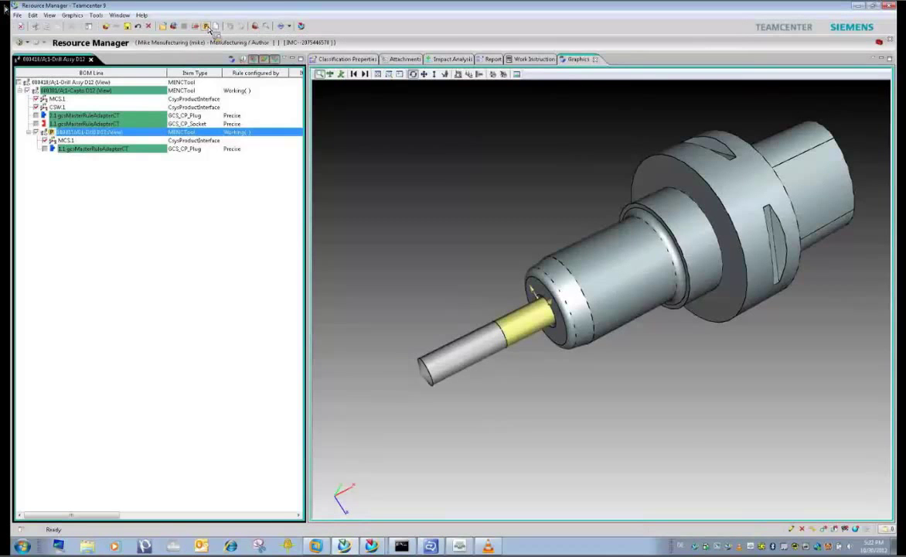
Propagate the component attributes into the classification properties of the top-level Drill Assy D12 and save them
drag(70, 139, 74, 89)
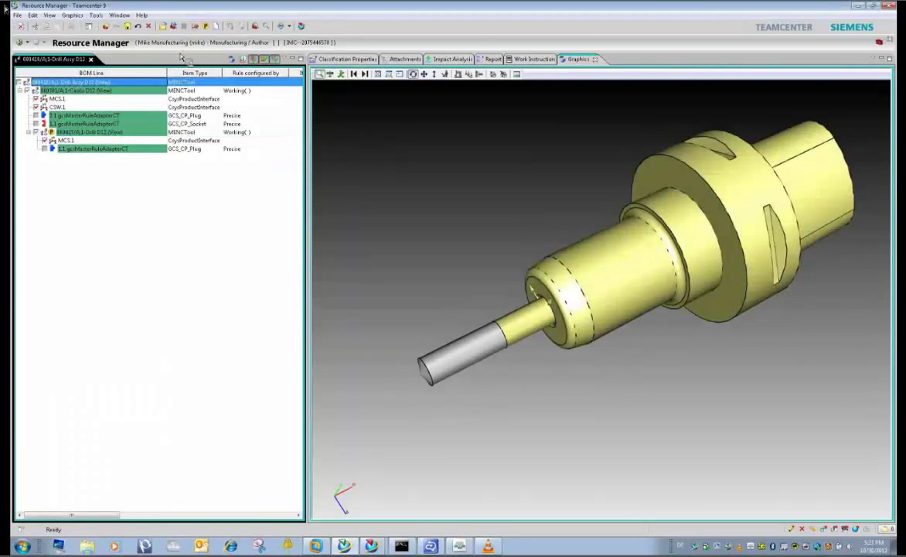
click(350, 59)
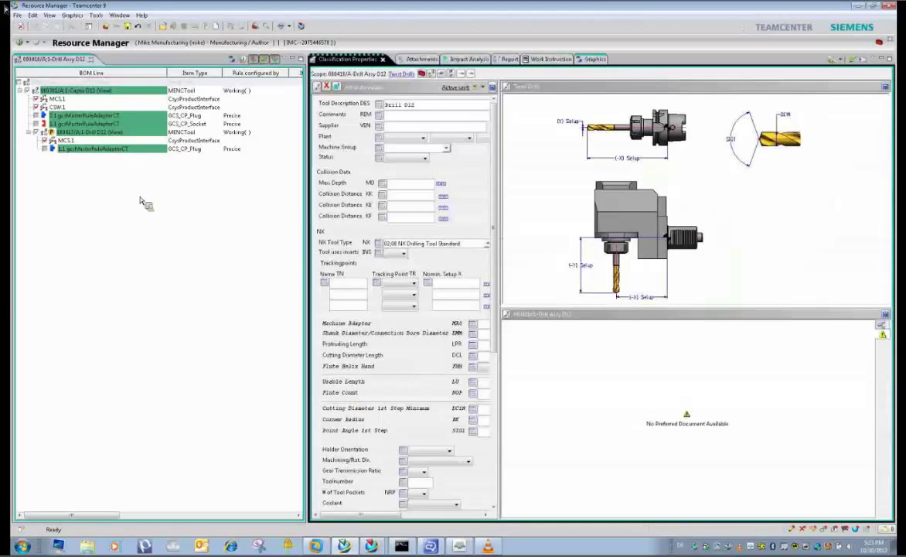
click(75, 82)
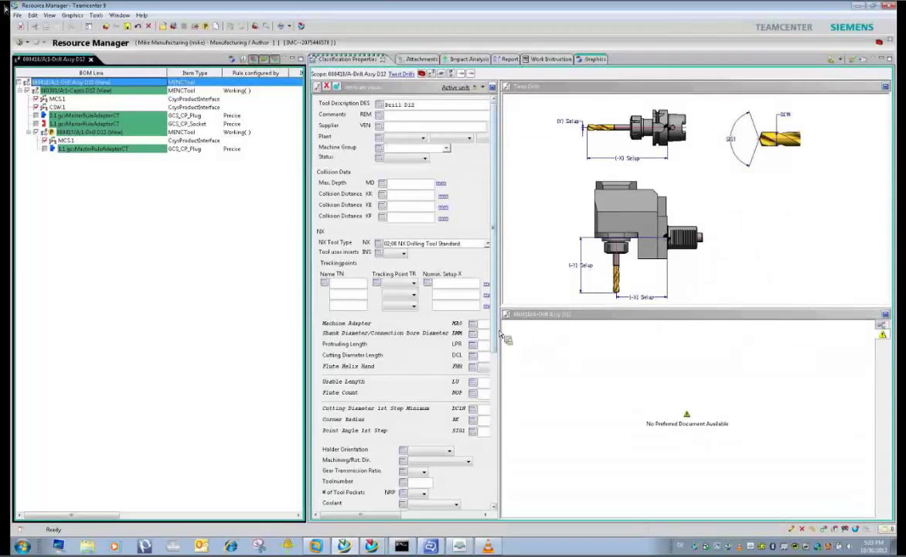
click(554, 328)
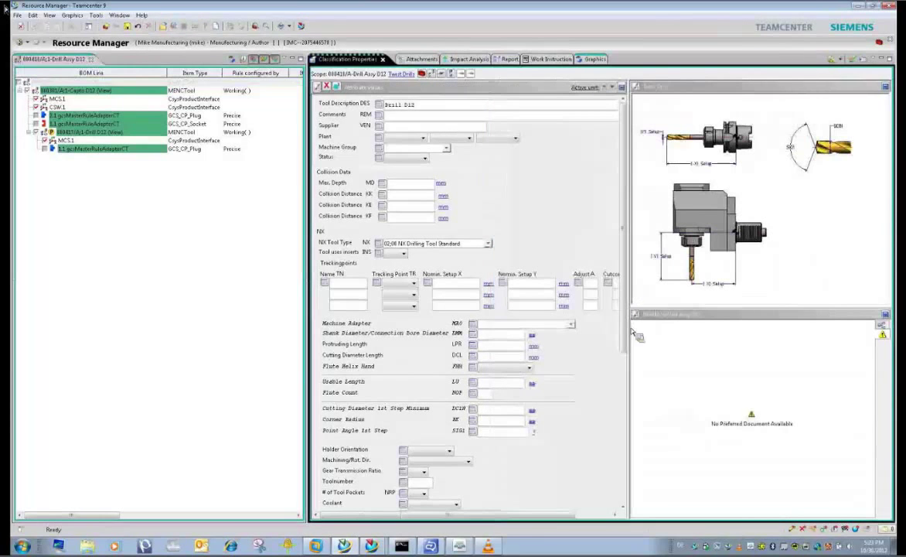
click(129, 26)
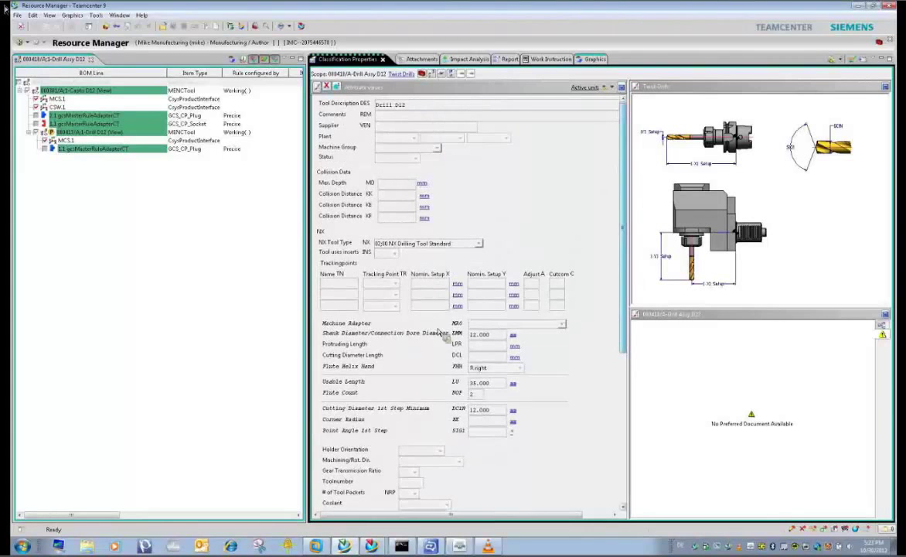
Open Drill Assy D12 in NX, creating its part from the millimetre Model template
click(97, 87)
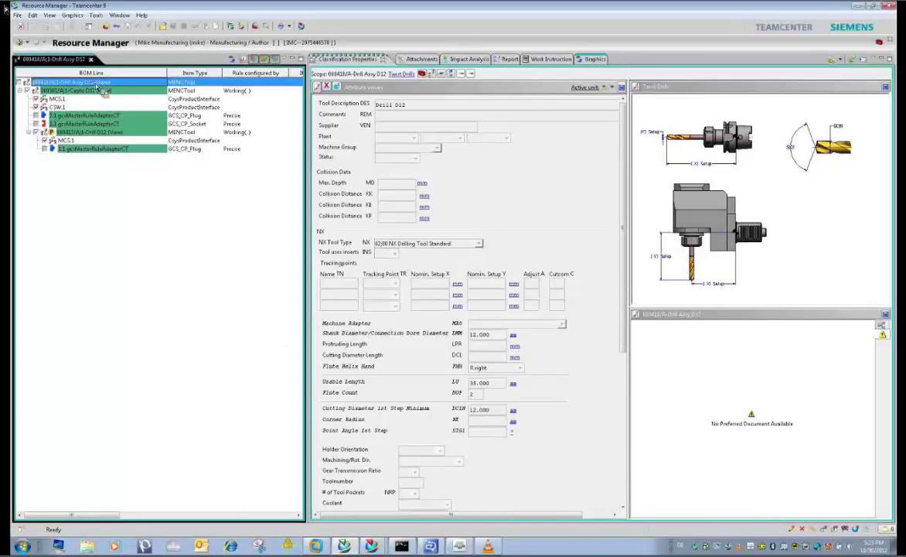
click(302, 28)
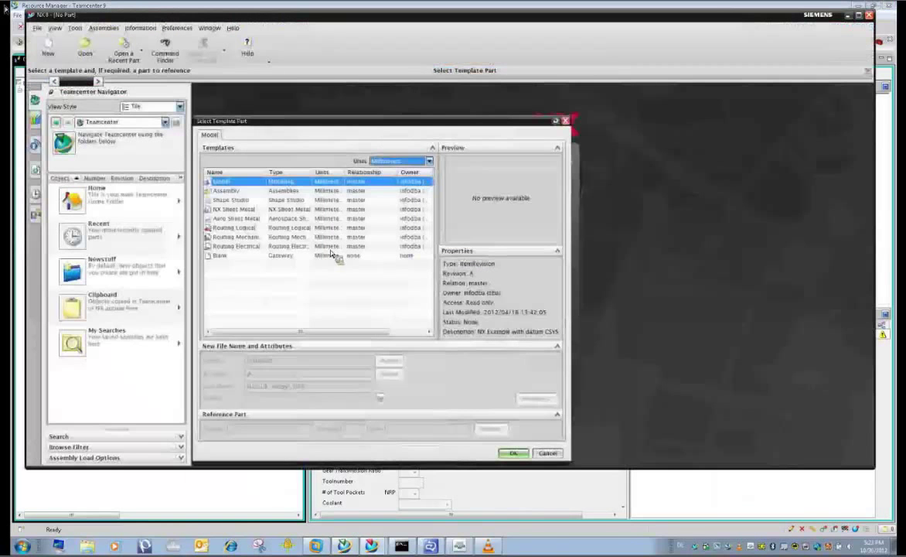
click(515, 454)
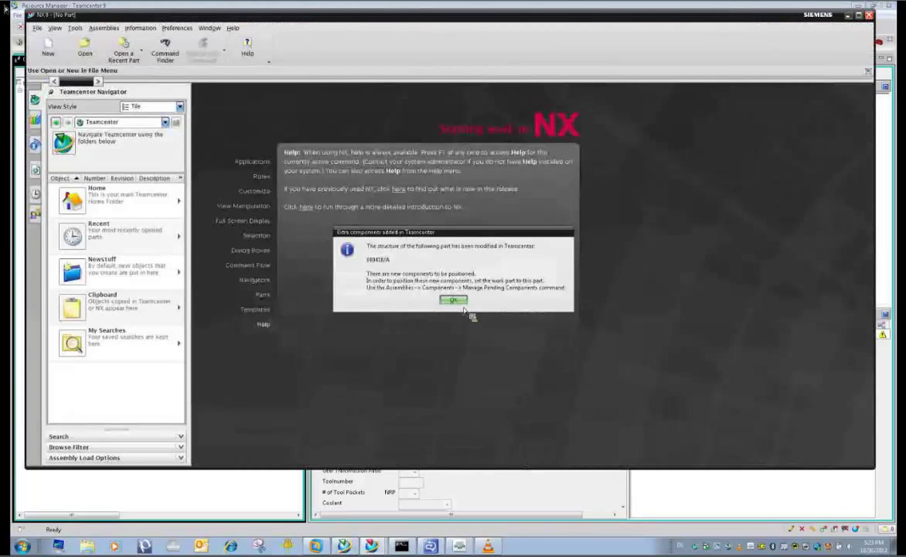
click(455, 301)
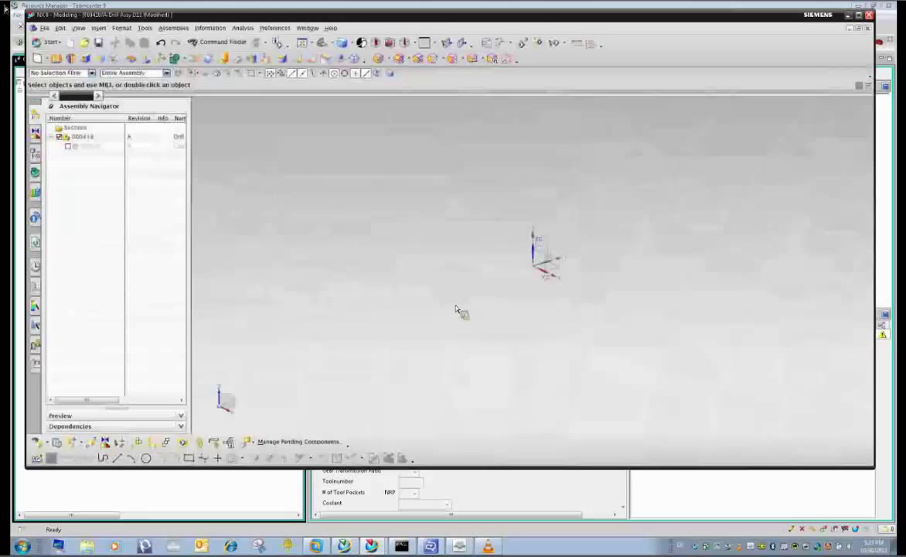
Add the pending Drill D12 component 000417 to the NX assembly and show the Capto adapter 000301 alongside it
click(278, 447)
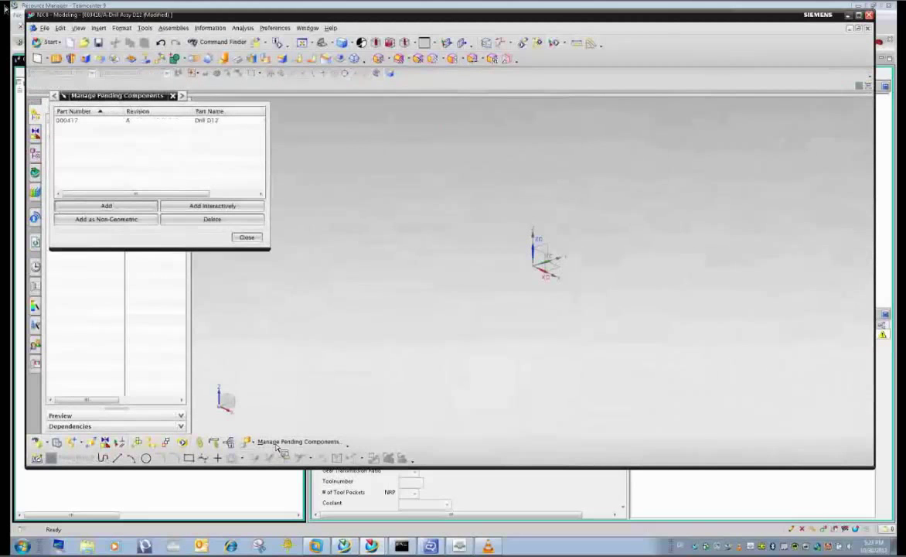
click(74, 120)
click(102, 203)
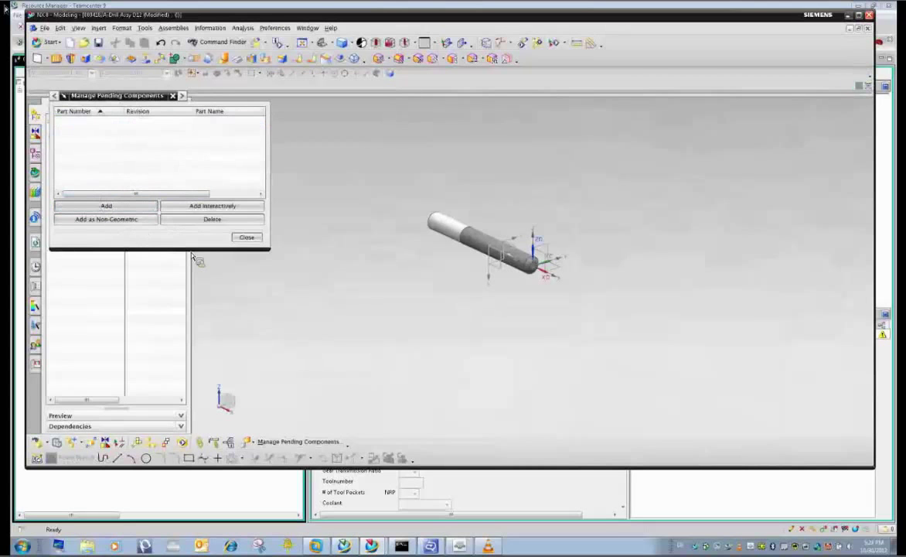
click(244, 238)
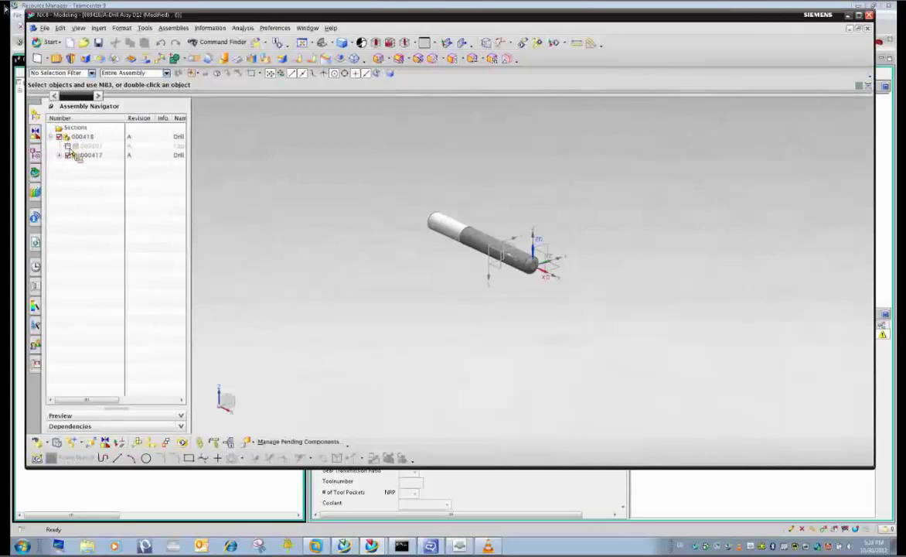
drag(283, 246, 302, 274)
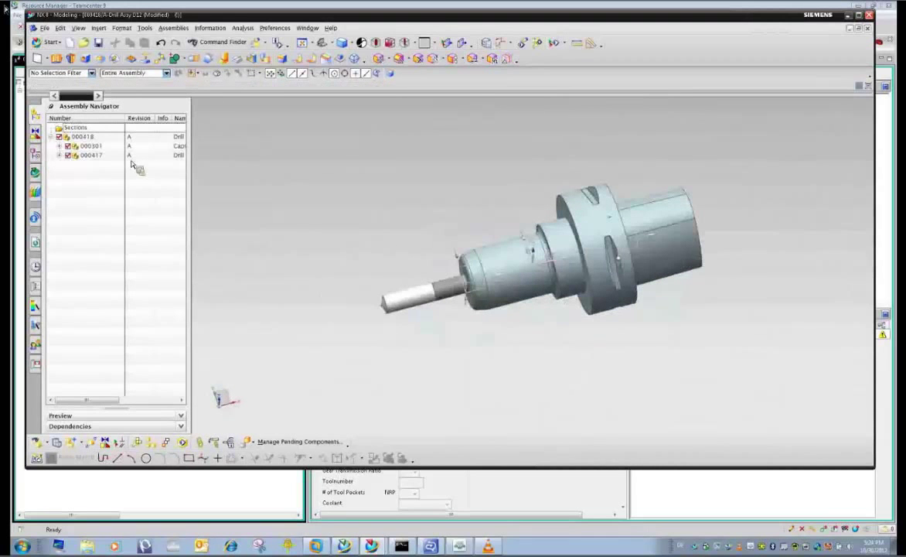
Switch to the Machine Tool Builder application and start inserting a tool component under NO_NAME in the machine tool structure
click(59, 42)
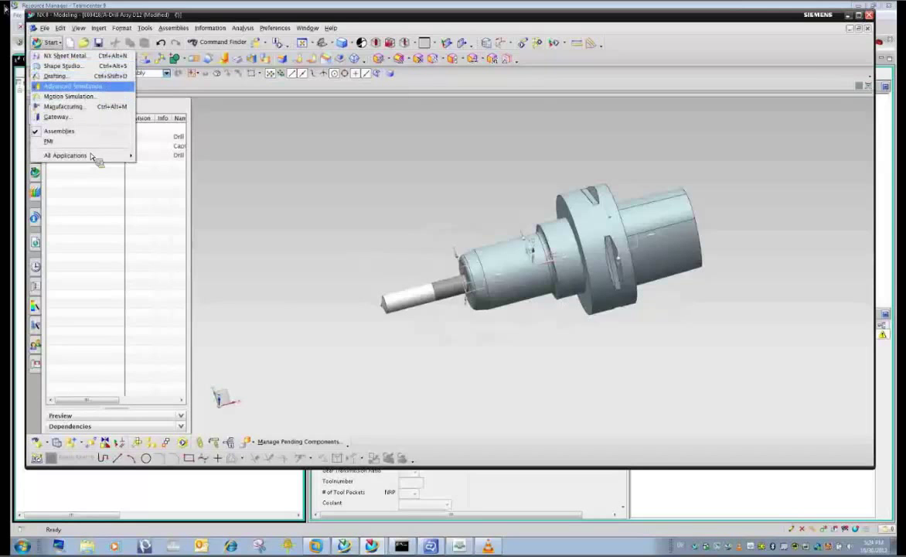
mouse_move(91, 155)
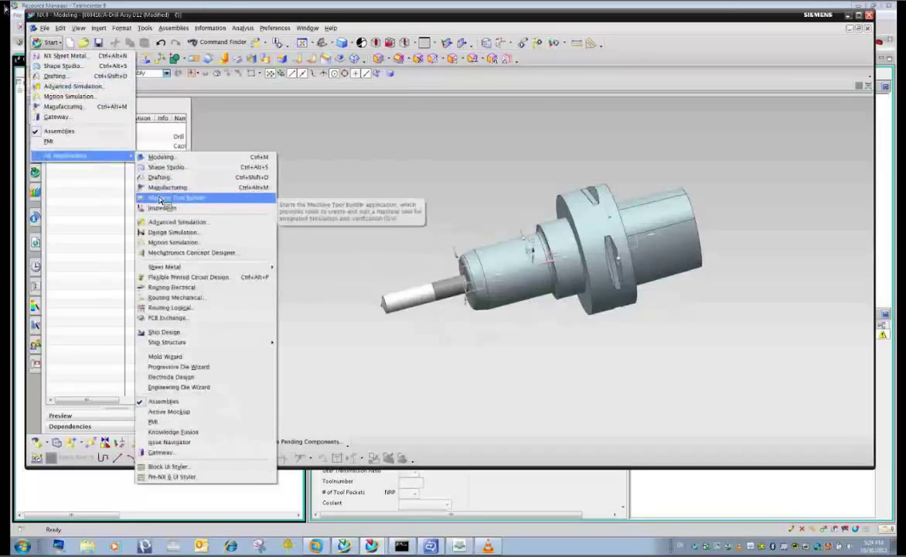
click(160, 198)
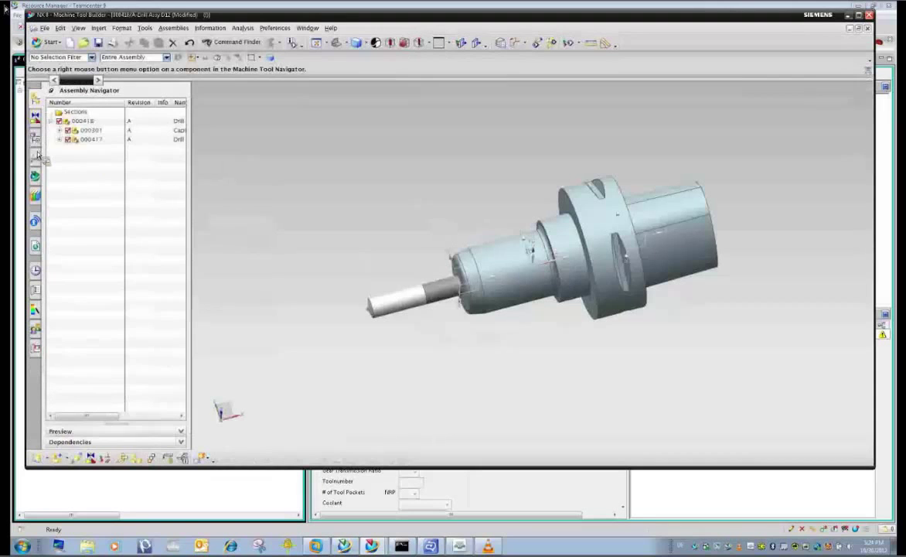
click(69, 113)
right_click(70, 114)
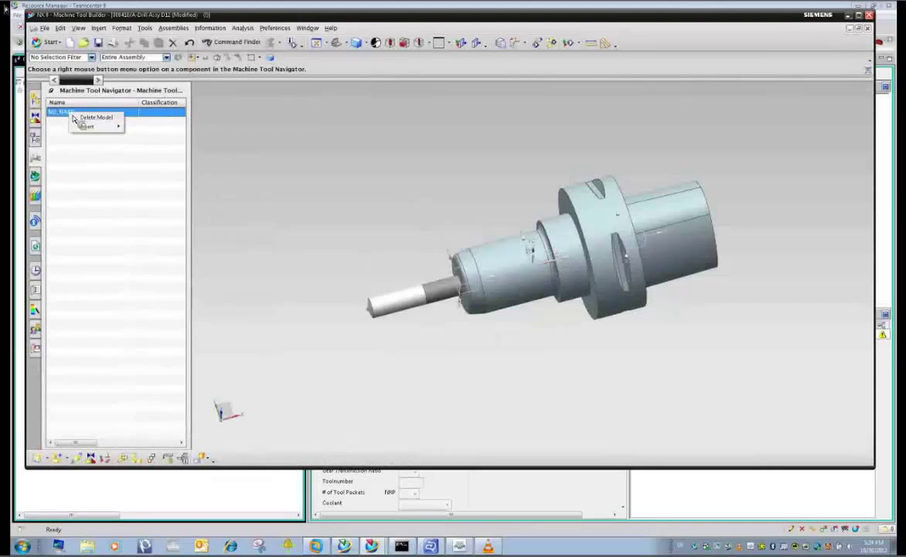
mouse_move(85, 127)
click(158, 135)
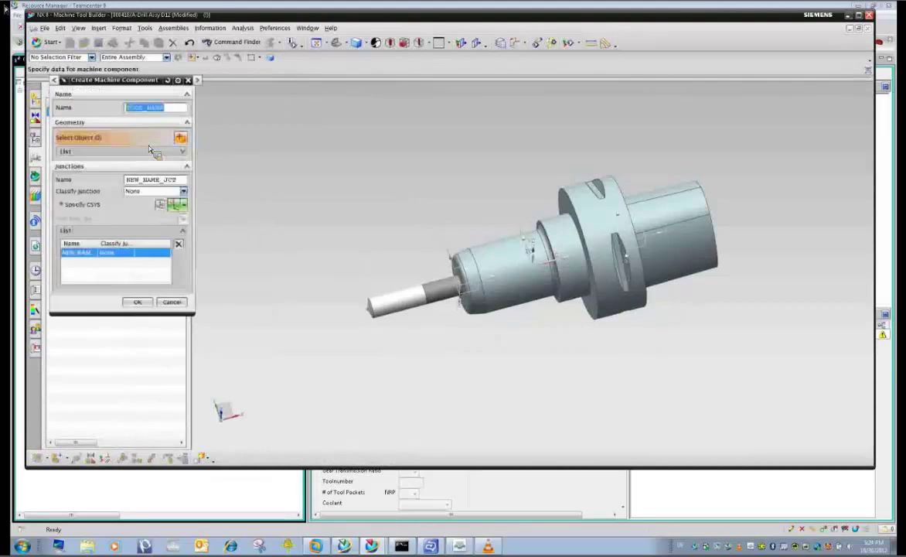
Name the component TOOL_BASE and define its Tool Mount junction at the arc centre of the Capto adapter's flange, selecting within the entire assembly
click(183, 194)
click(155, 210)
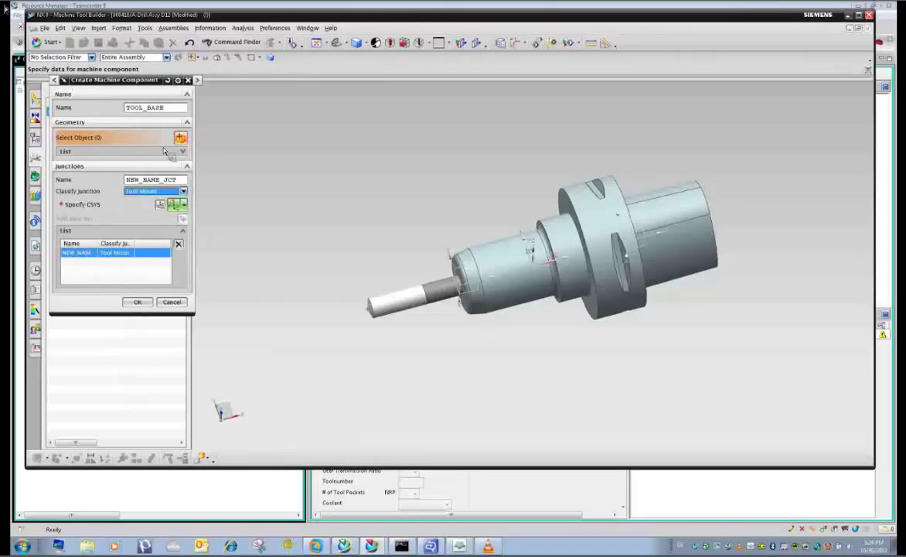
click(160, 205)
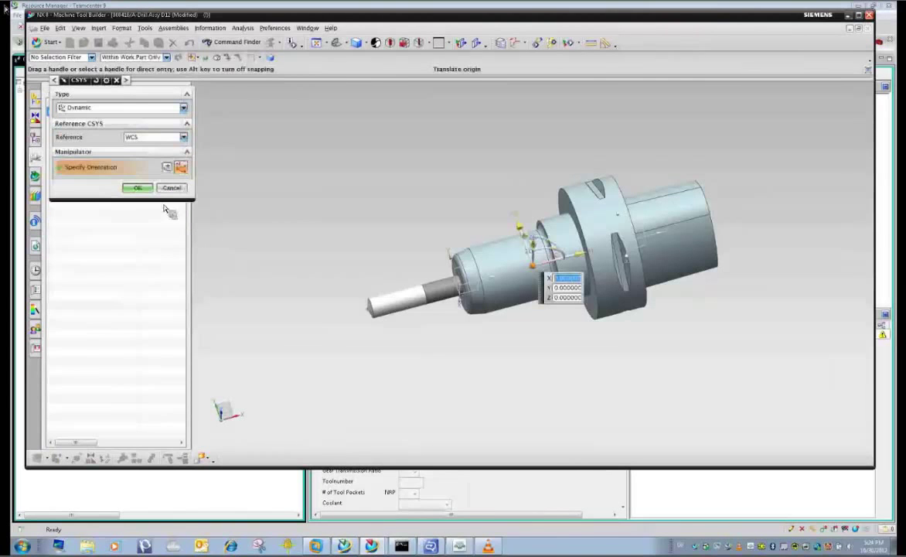
click(145, 57)
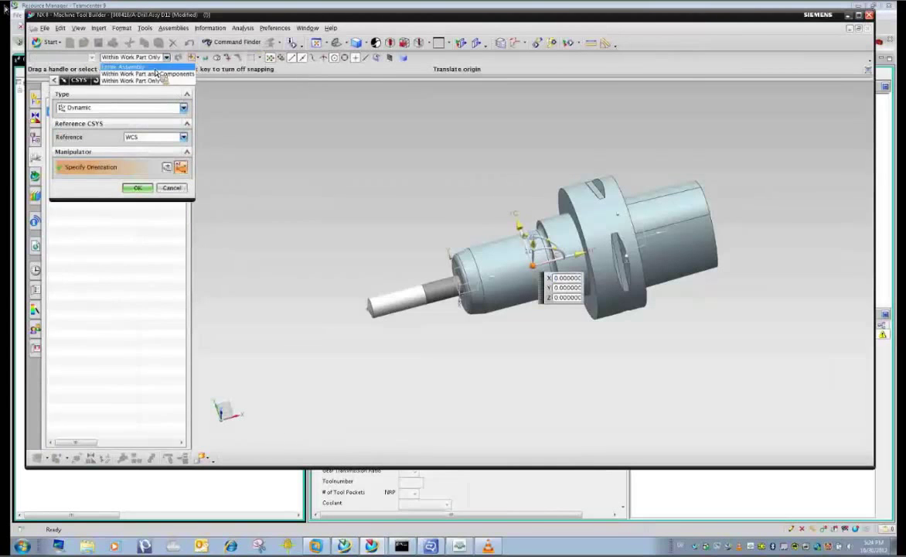
click(150, 67)
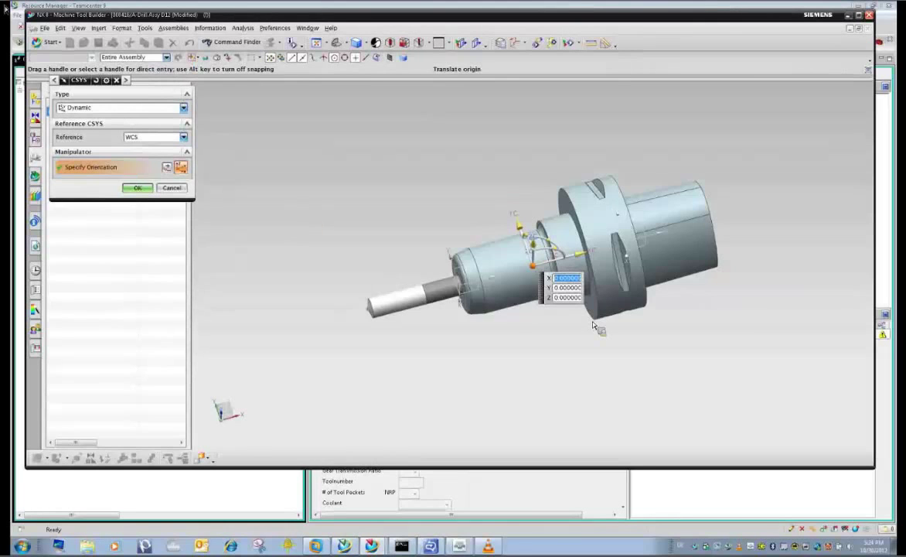
click(623, 240)
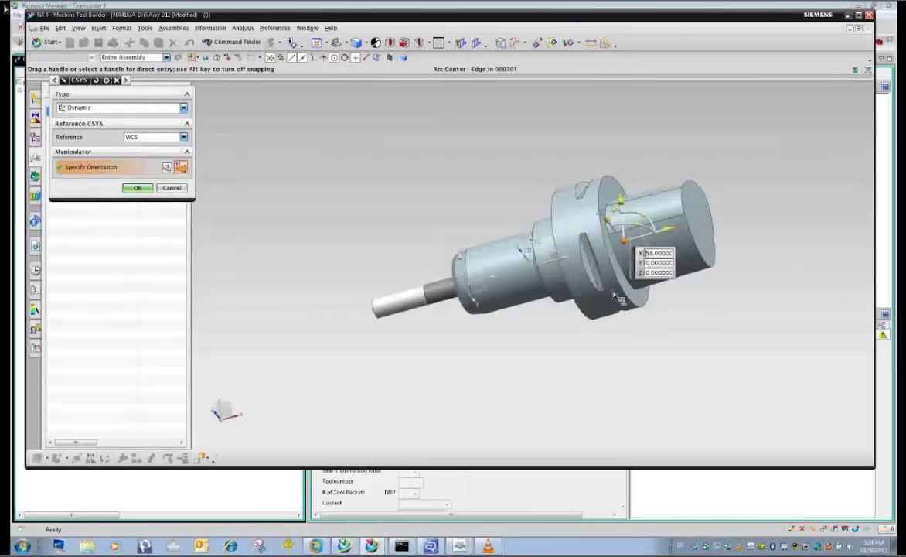
click(137, 188)
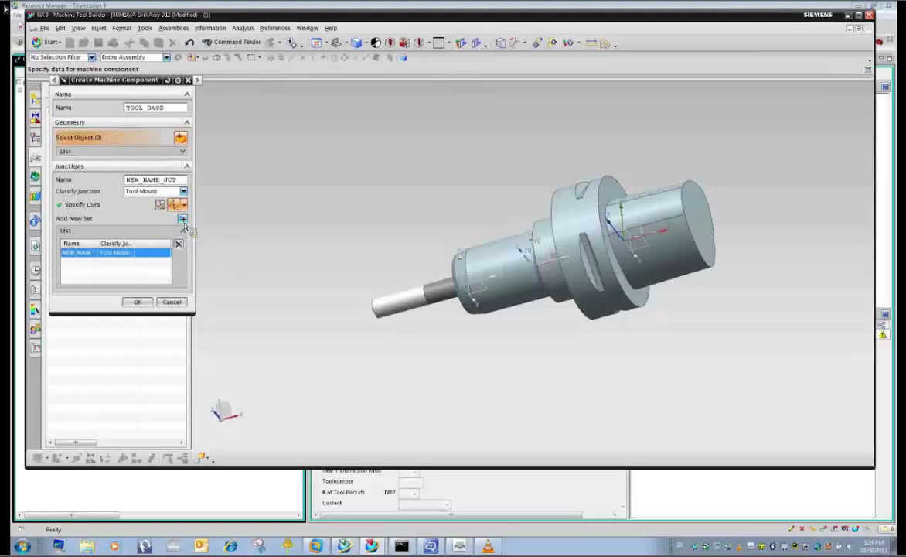
Add a Tool Tip junction at the drill's tip, complete the TOOL_BASE component and save the part
click(182, 219)
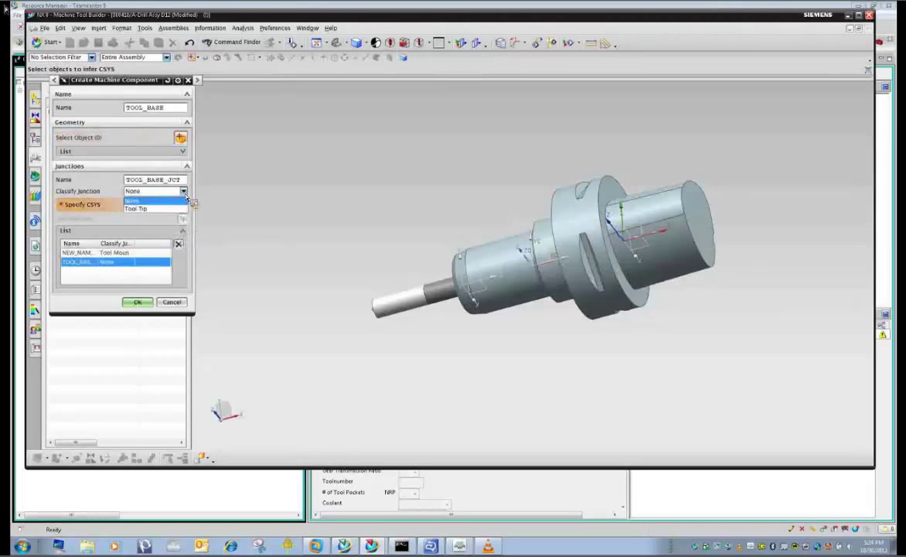
drag(333, 311, 370, 333)
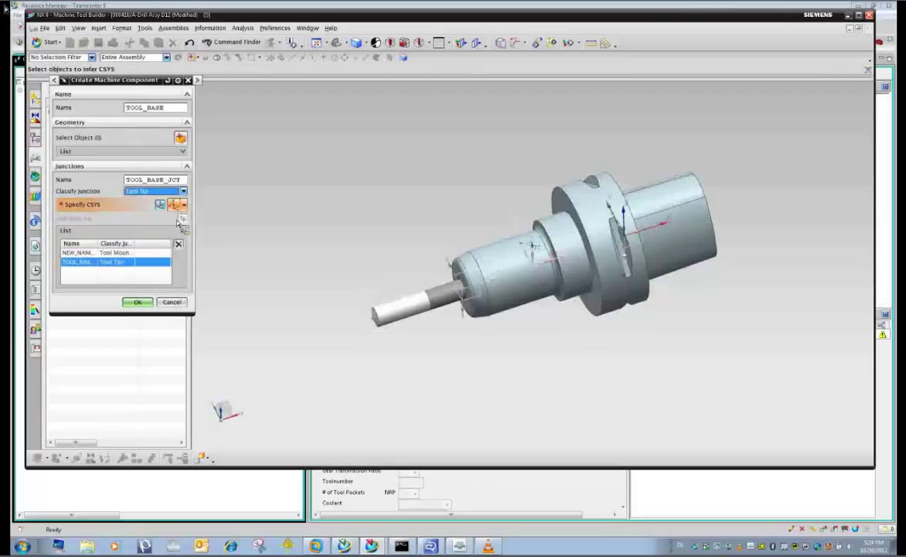
click(167, 208)
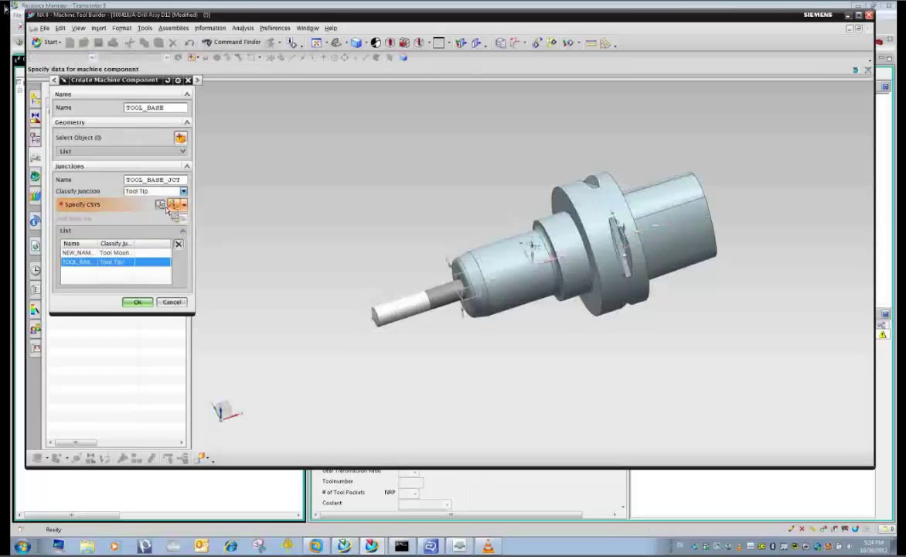
click(373, 318)
click(137, 187)
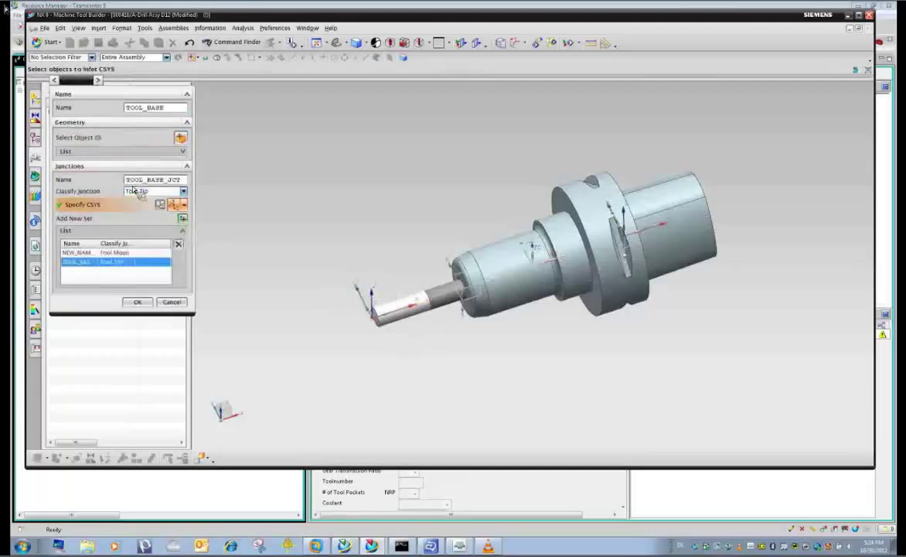
click(137, 302)
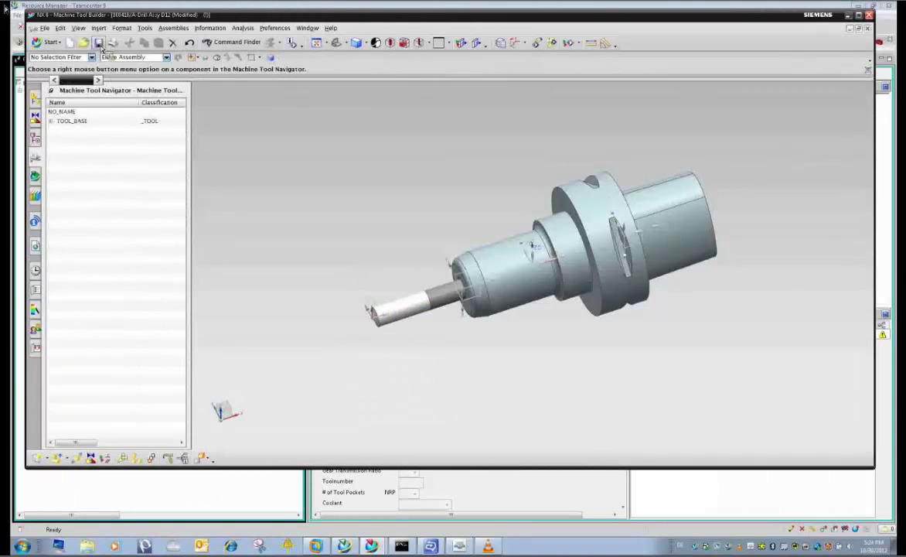
click(99, 44)
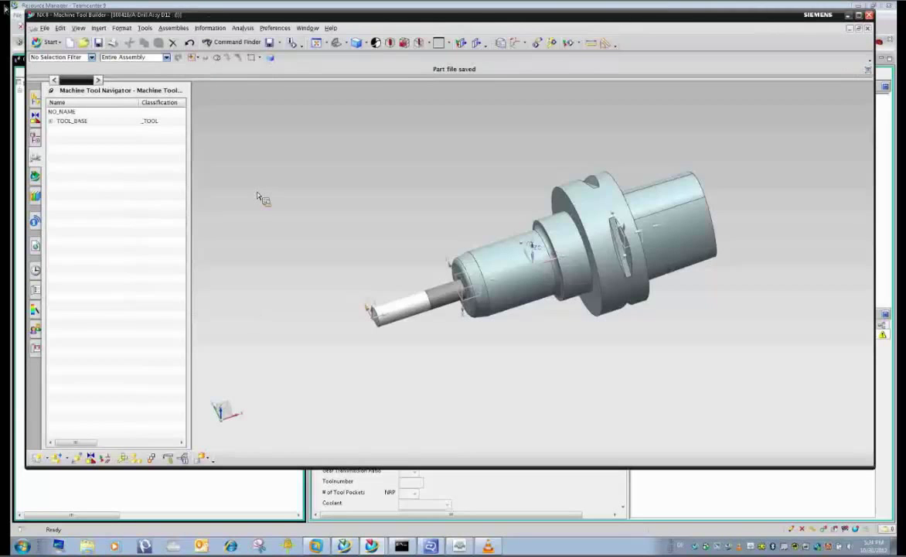
Close all parts that are open in the session
click(46, 28)
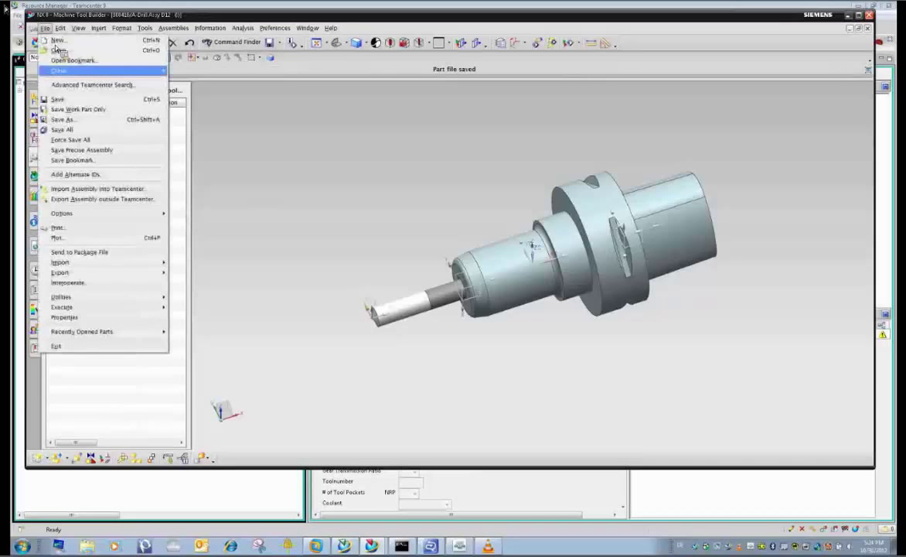
mouse_move(138, 71)
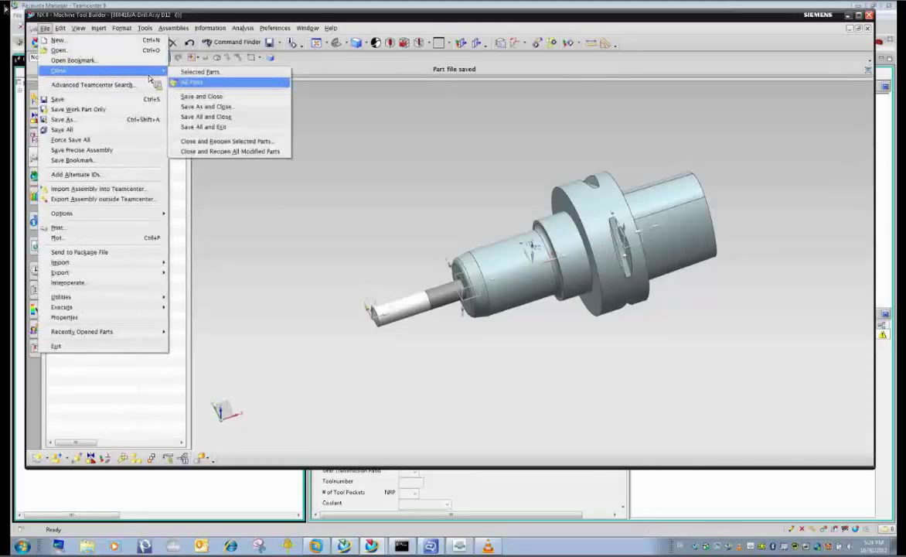
click(199, 86)
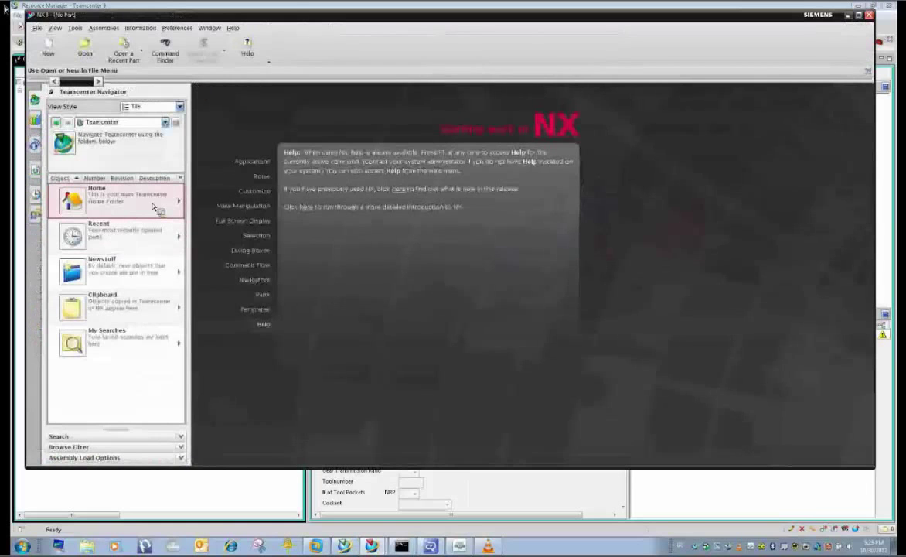
Open the machining part 000412 from the Newstuff folder
click(35, 194)
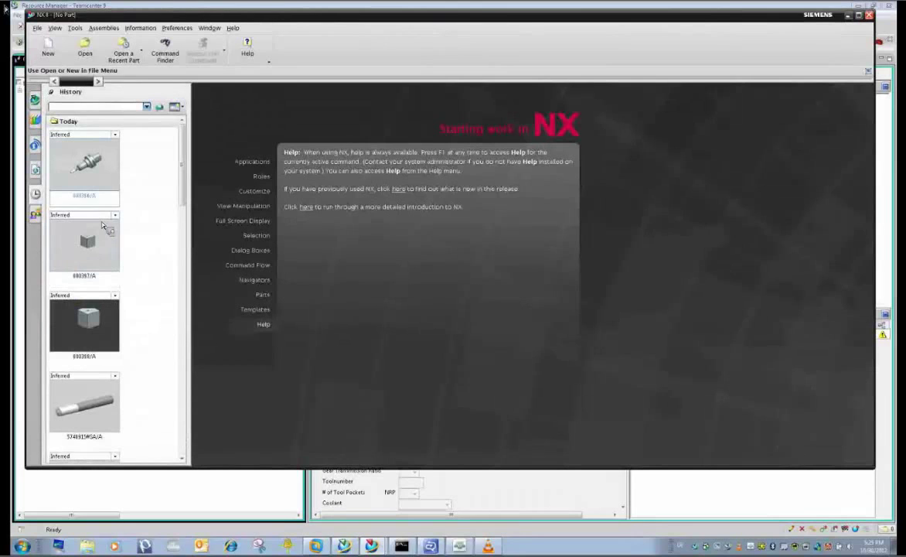
scroll(173, 229, down, 1)
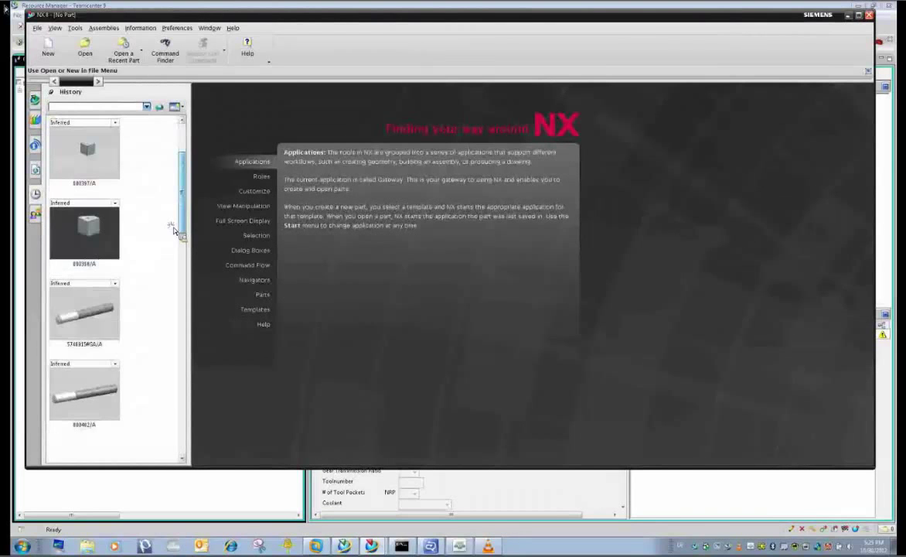
scroll(173, 230, down, 2)
scroll(172, 224, up, 4)
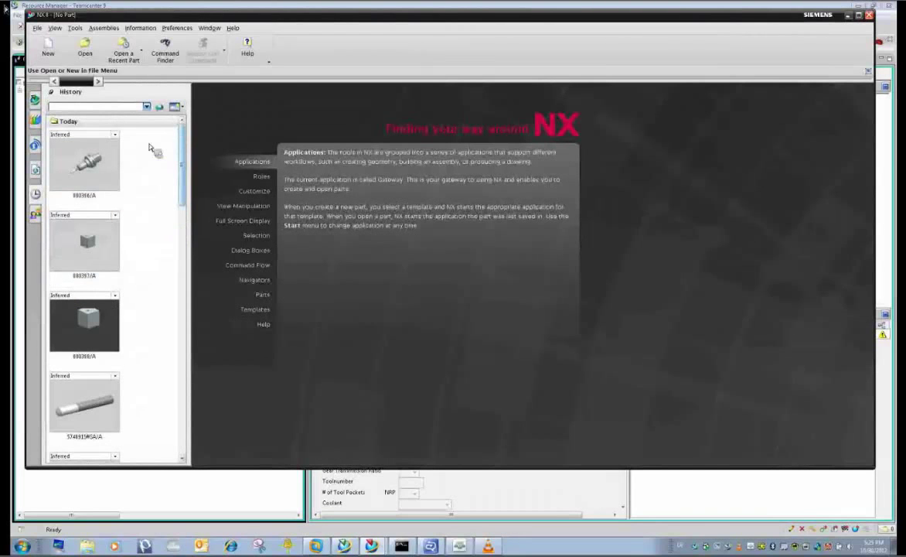
click(91, 53)
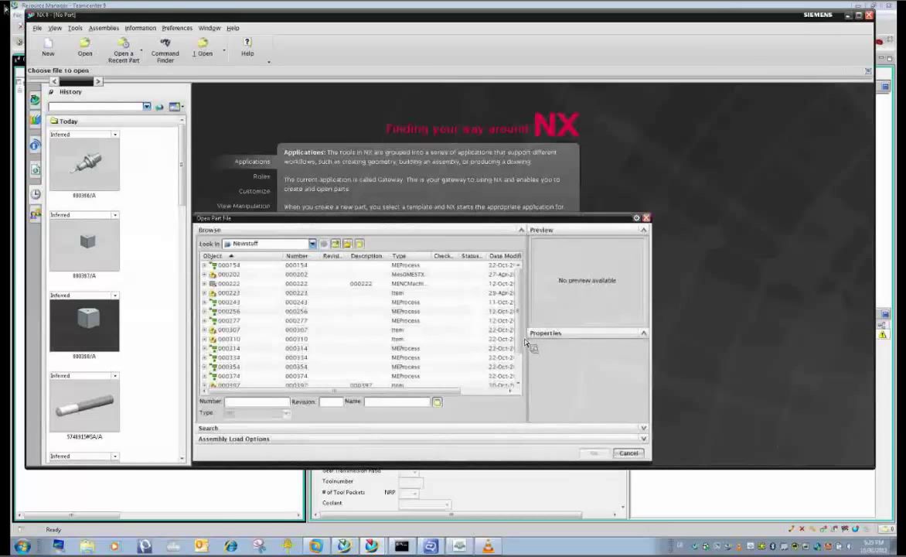
scroll(479, 363, down, 2)
click(230, 376)
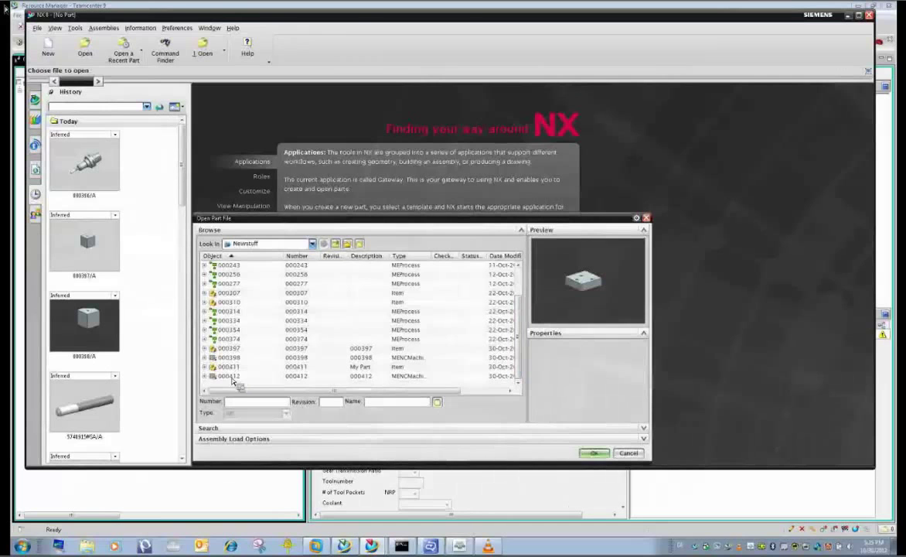
click(231, 377)
click(592, 452)
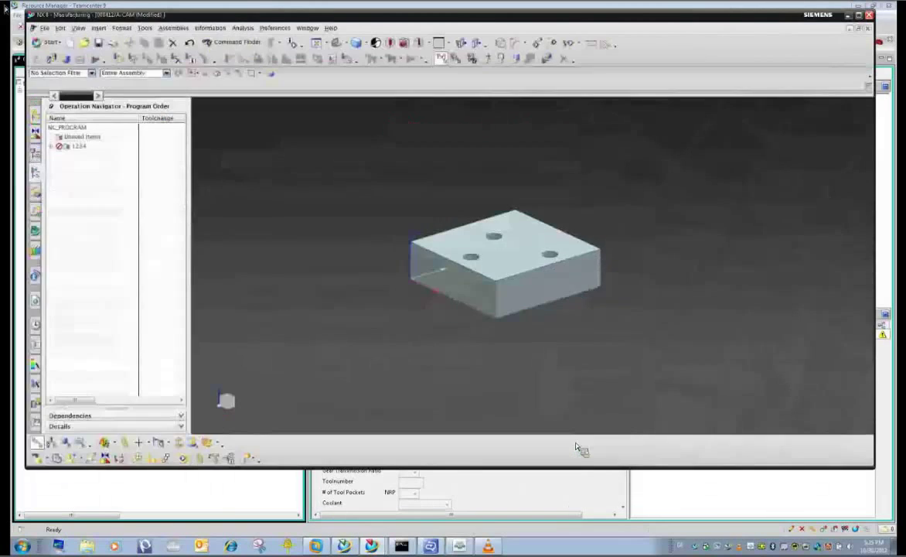
Open the DRILLING operation under program 1234 for editing and start retrieving its tool from the library
drag(574, 445, 445, 357)
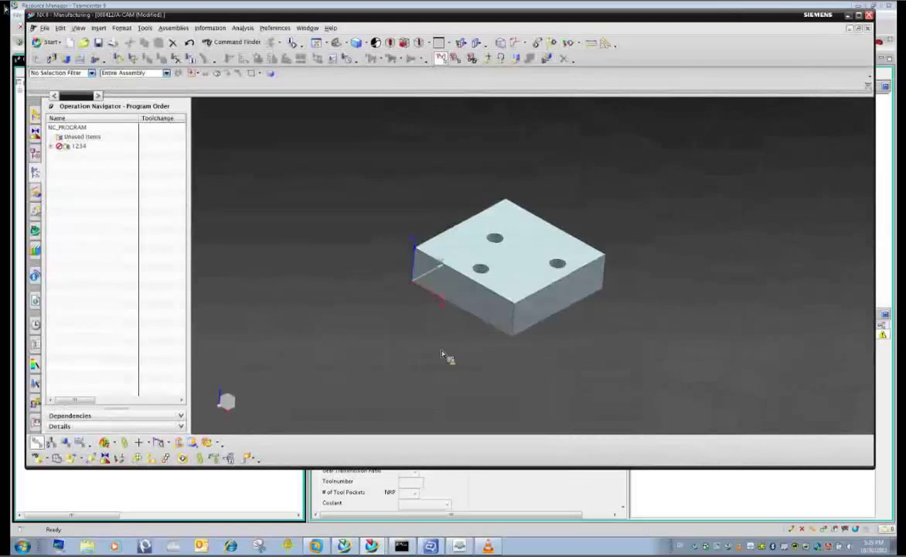
click(50, 145)
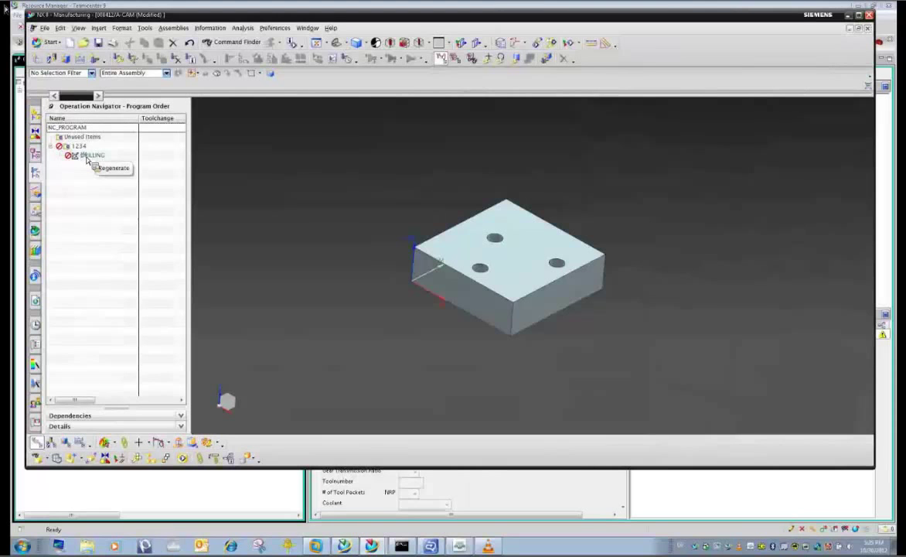
double_click(88, 157)
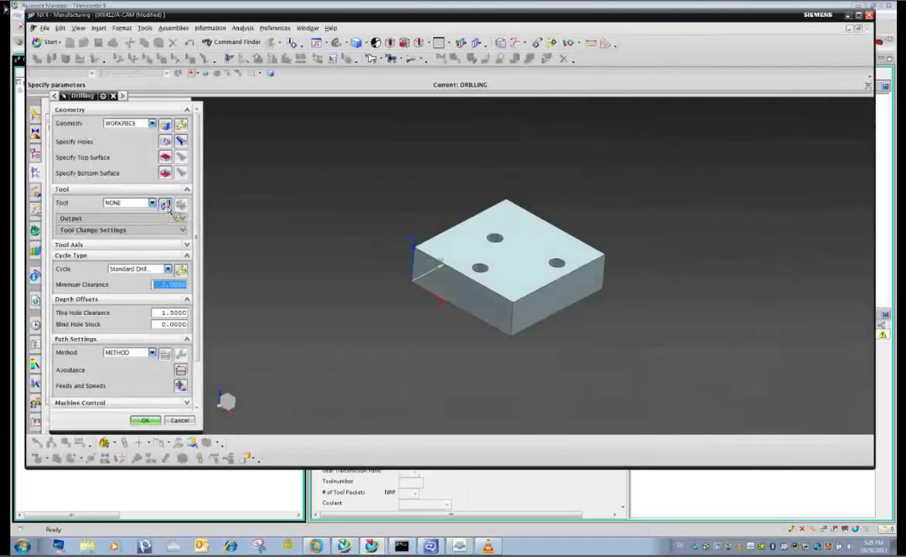
click(166, 204)
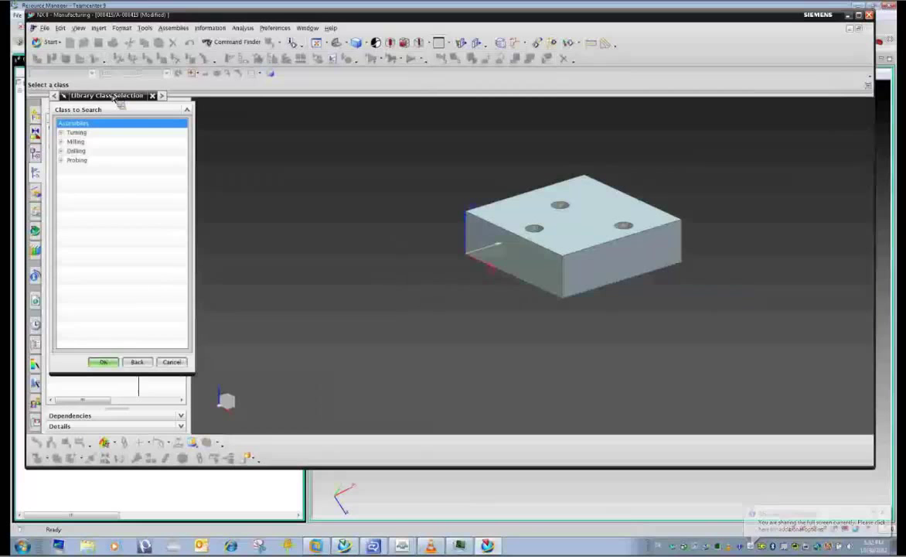
Choose the Twist Drills class under Drilling as the library class to search
drag(107, 95, 141, 114)
click(68, 152)
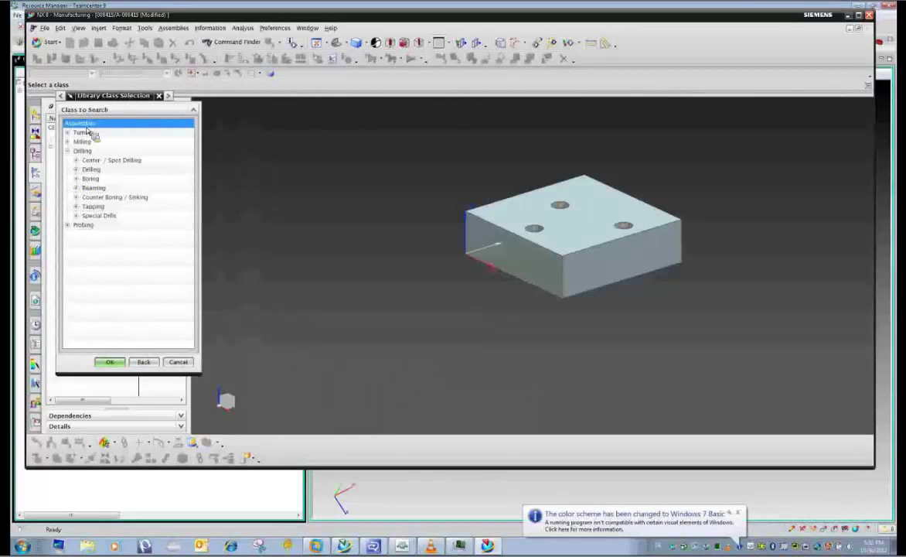
click(76, 170)
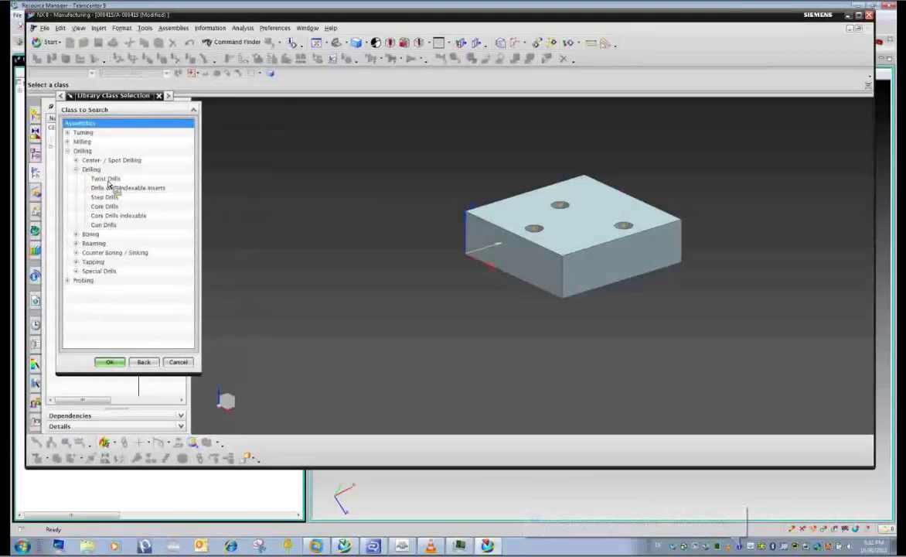
double_click(108, 180)
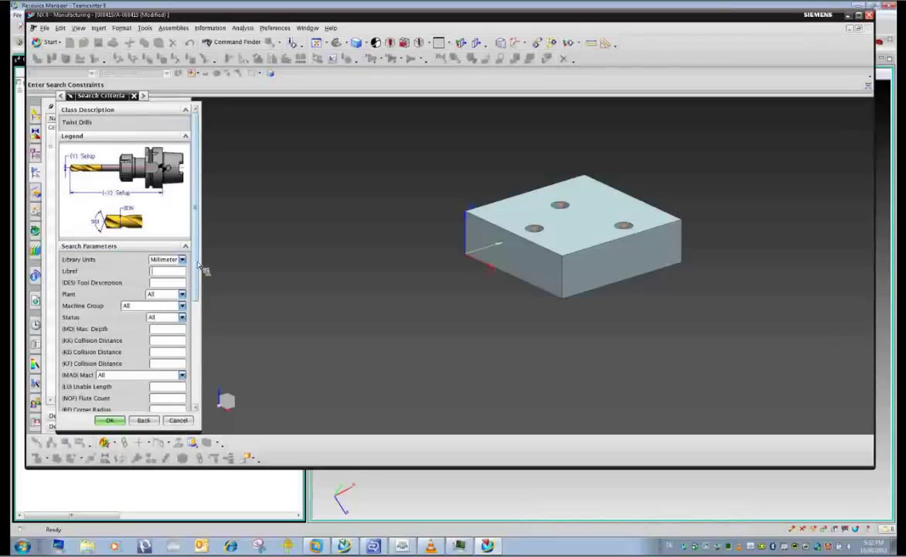
Search the twist drills for a first-step cutting diameter of 12 and retrieve tool 000418/A, Drill D12, into the drilling operation
drag(197, 267, 203, 306)
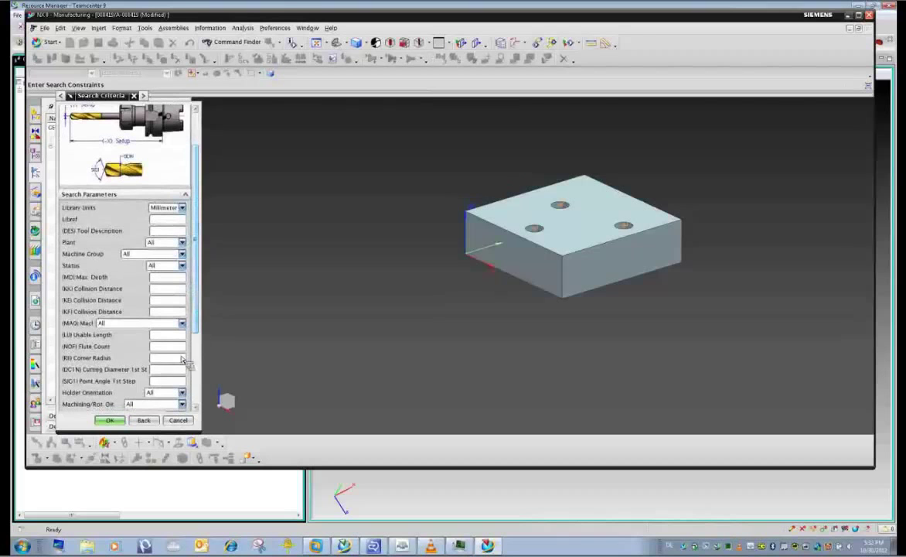
click(168, 370)
text(12)
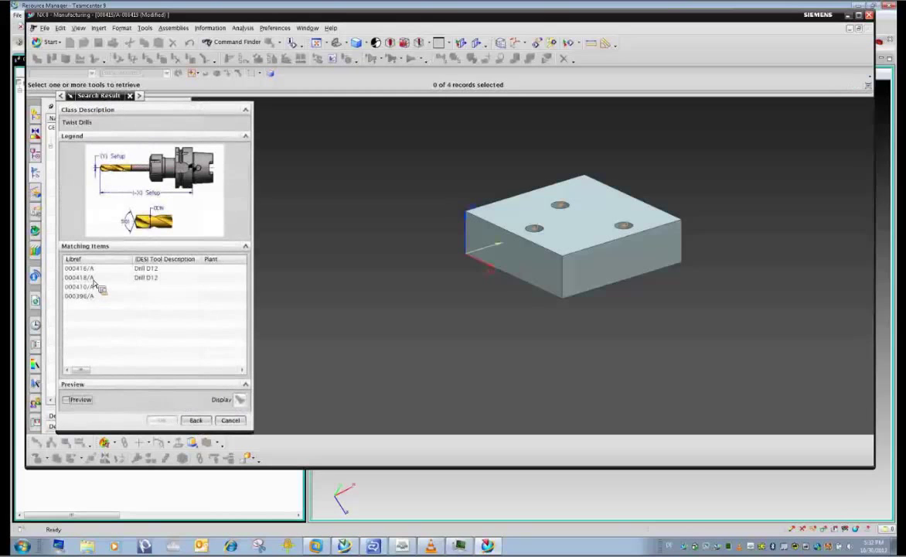
click(94, 279)
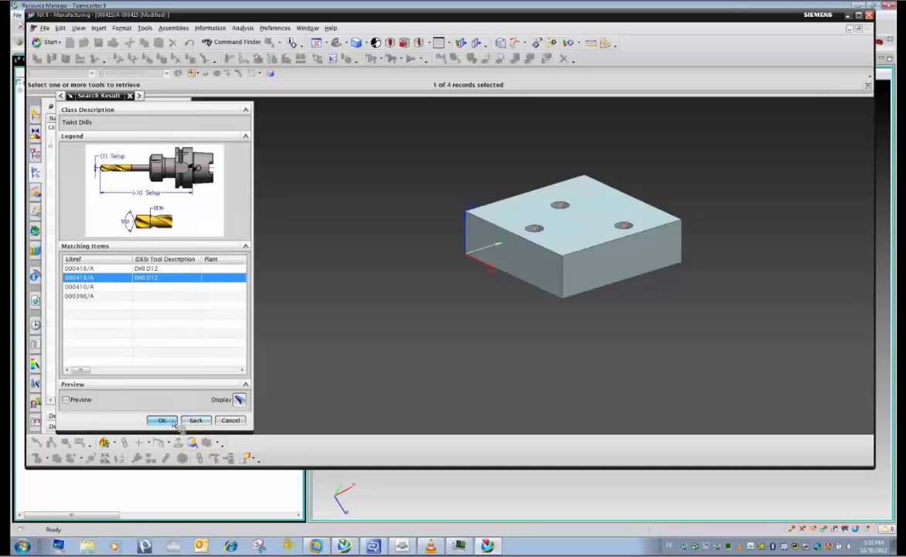
click(164, 421)
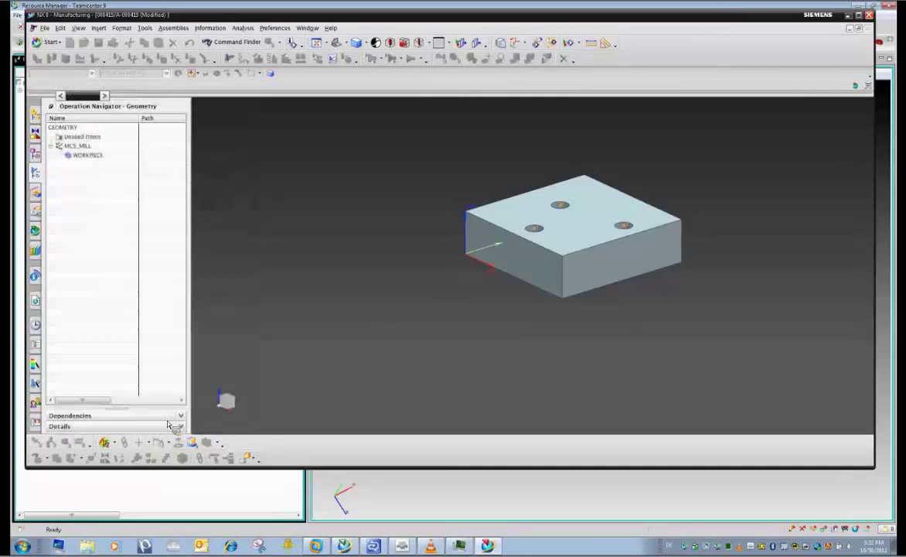
Generate the drilling tool path and start its verification
scroll(131, 402, down, 5)
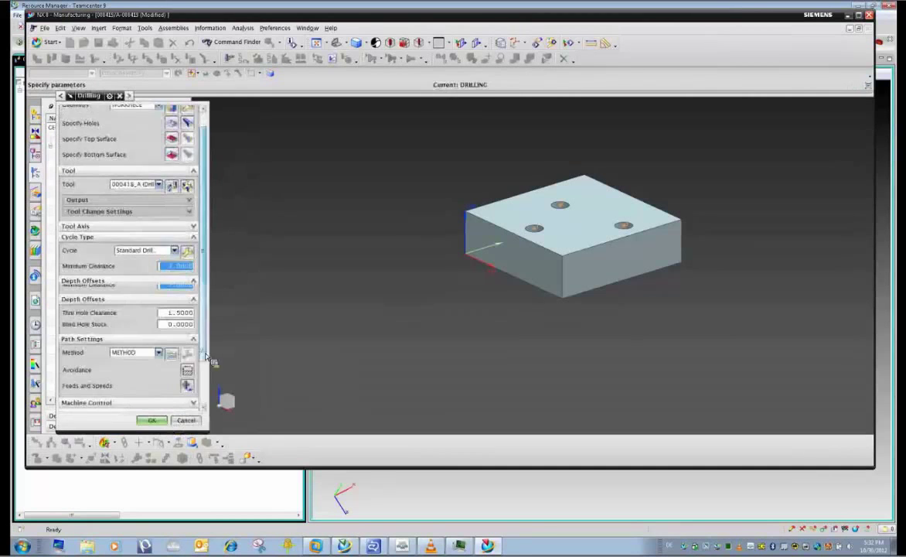
scroll(128, 394, up, 3)
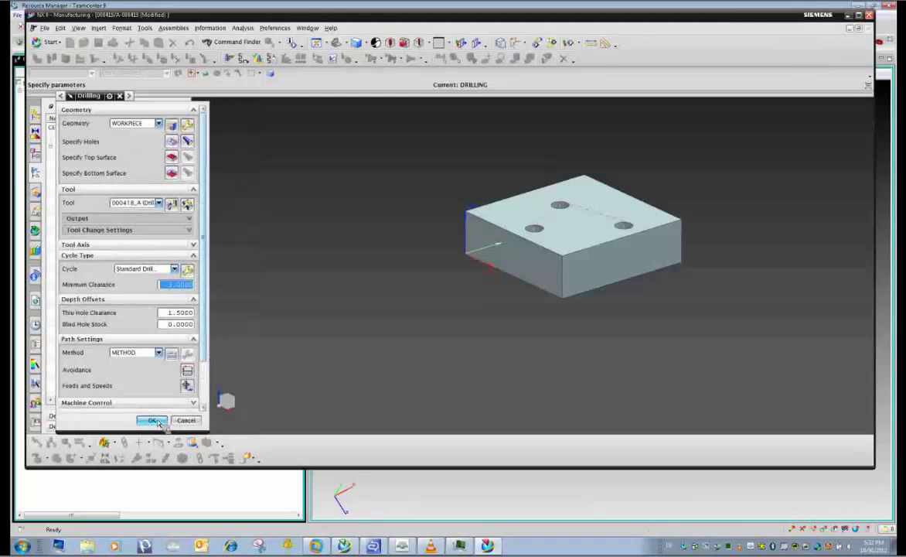
scroll(203, 355, down, 3)
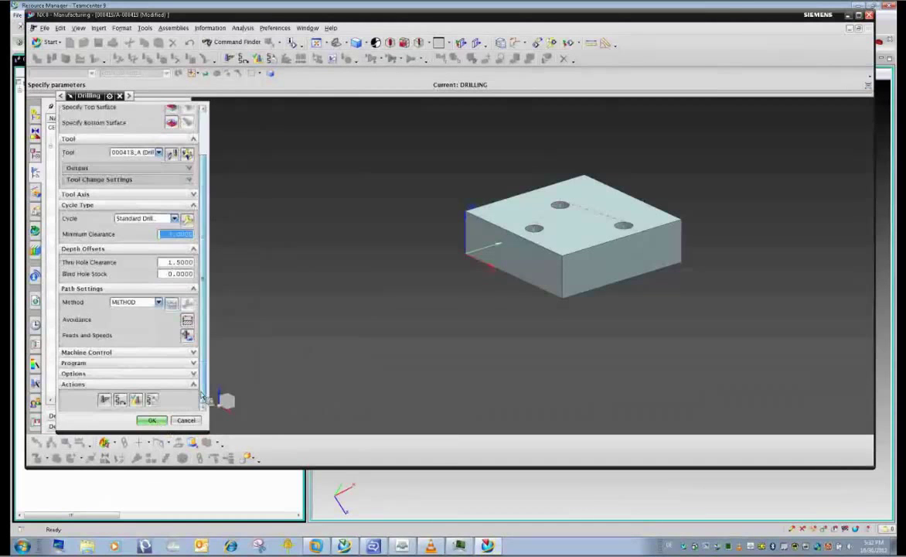
click(150, 419)
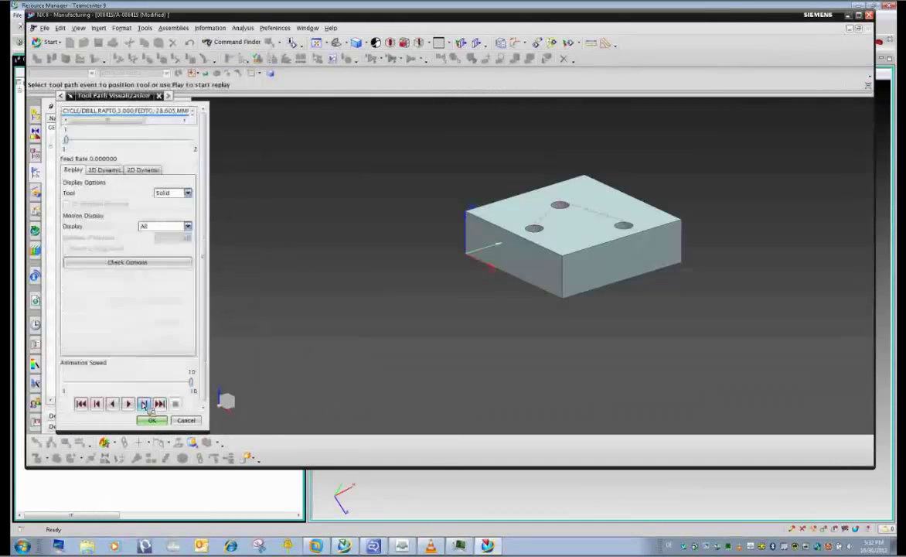
Switch the tool path visualization to 3D Dynamic and set the tool display to Assembly
click(105, 170)
click(162, 183)
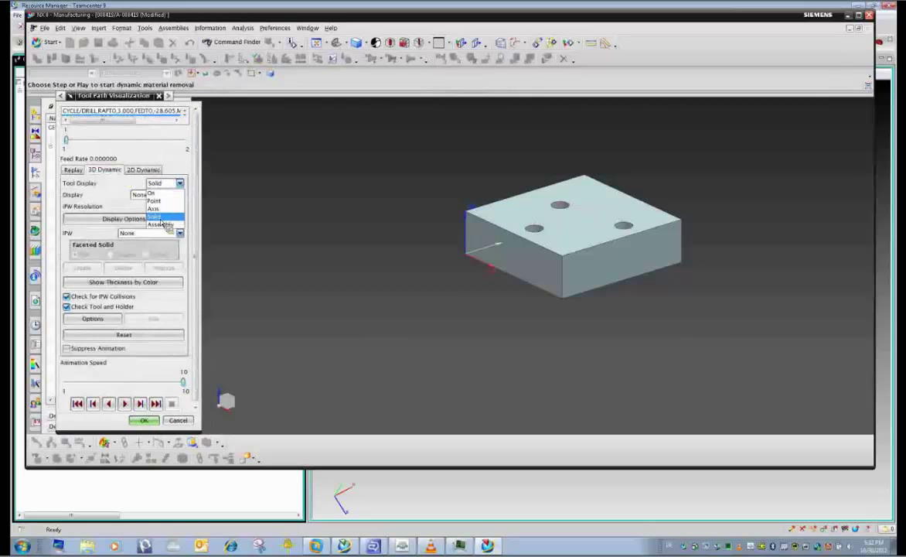
click(162, 233)
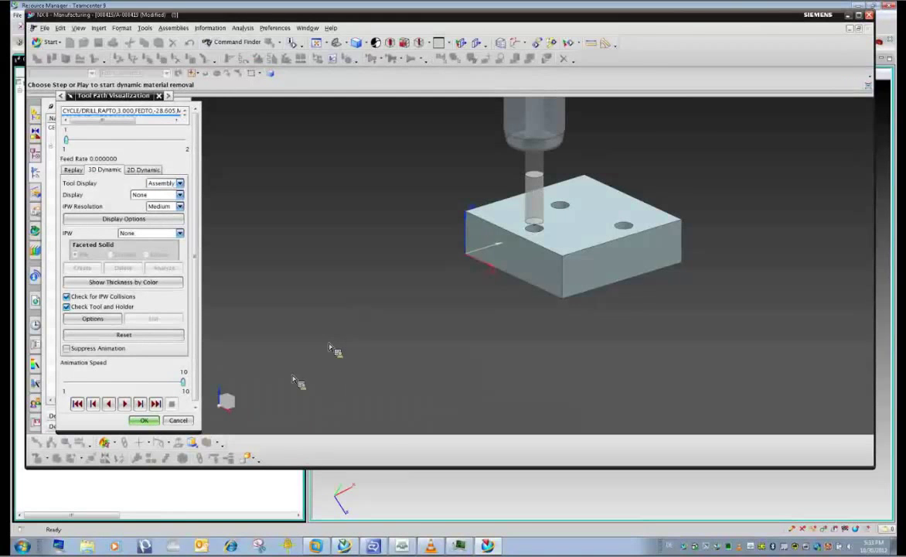
scroll(334, 327, down, 2)
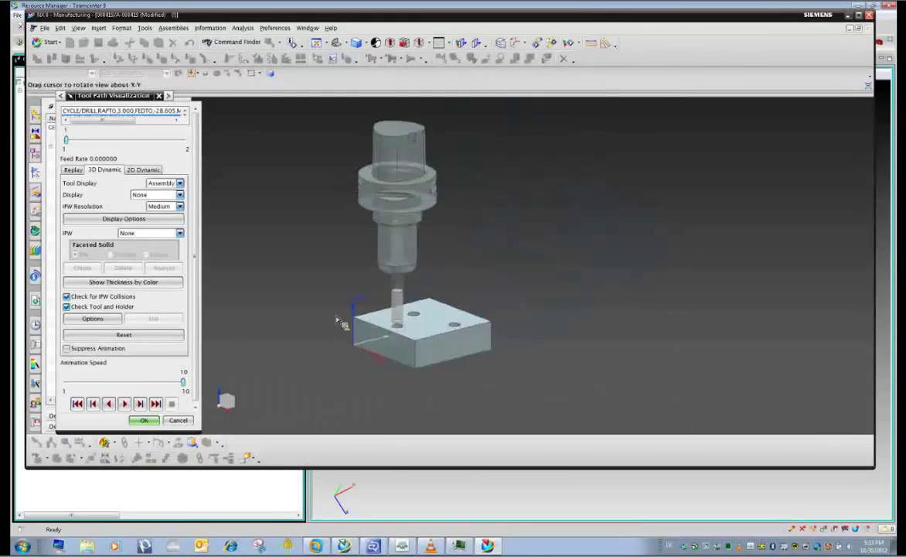
Step the tool assembly through the 3D material removal of the drilled holes, and accept the visualization and the DRILLING operation
click(140, 403)
click(141, 404)
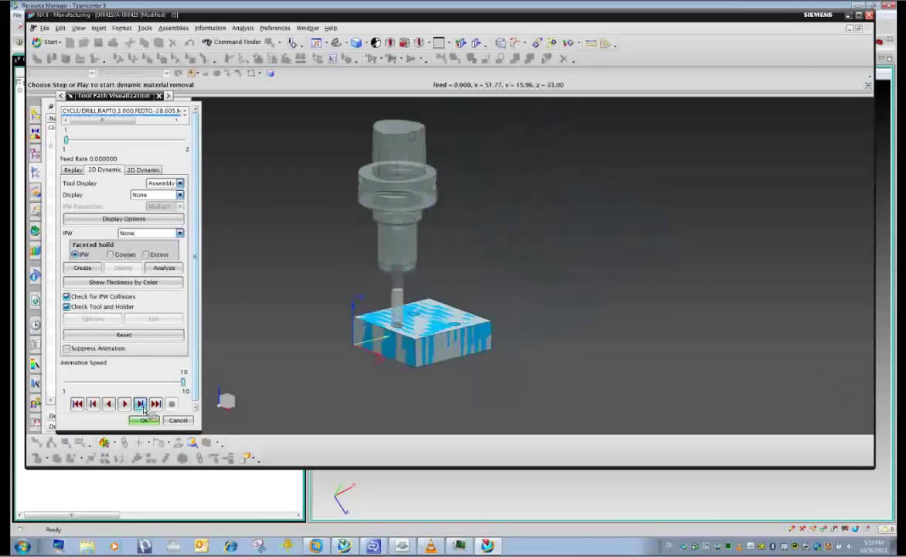
click(140, 404)
click(141, 403)
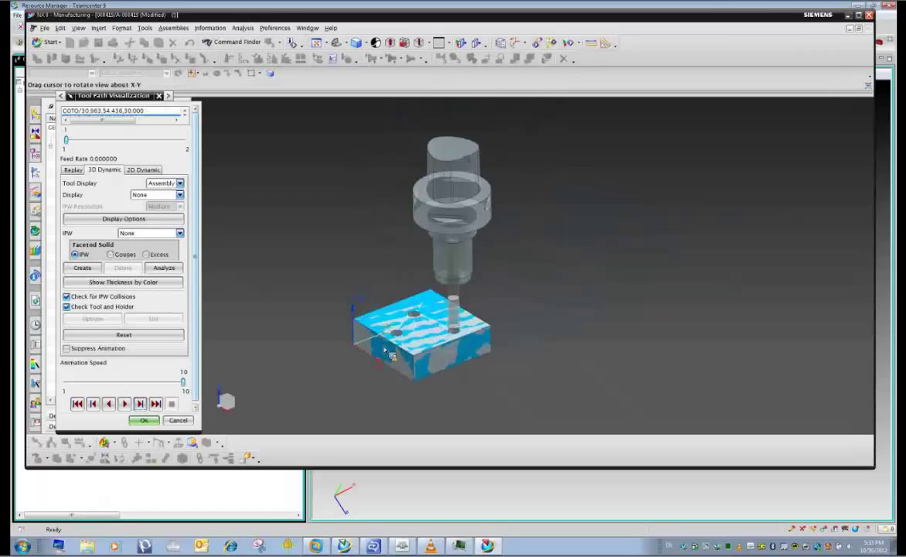
scroll(384, 344, up, 3)
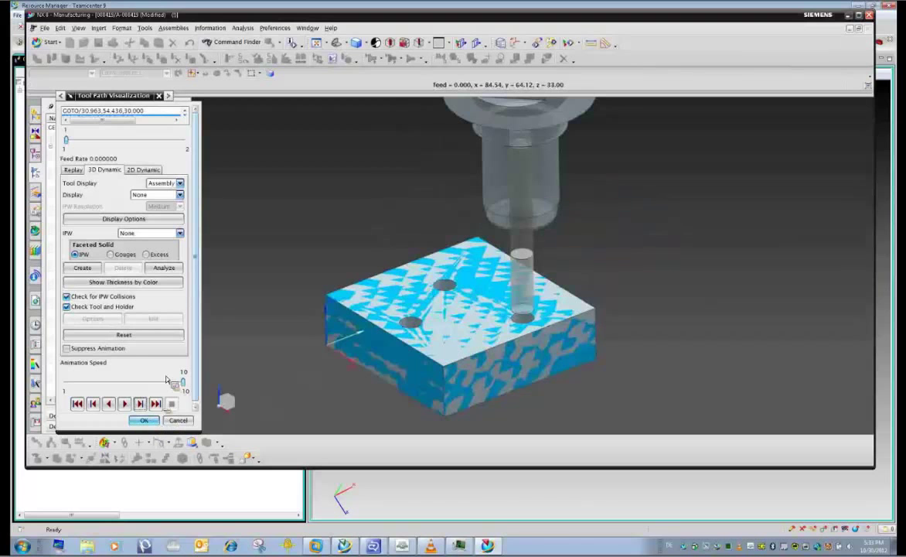
click(151, 422)
click(163, 425)
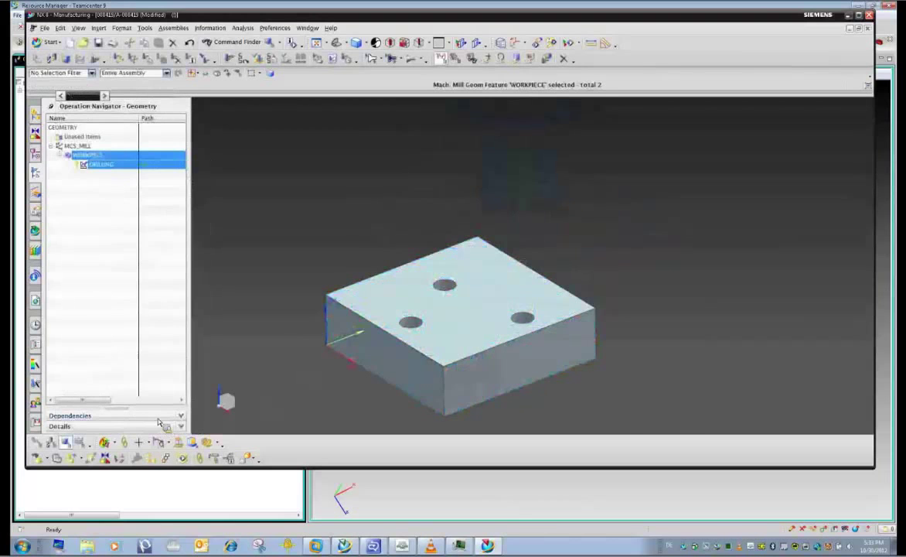